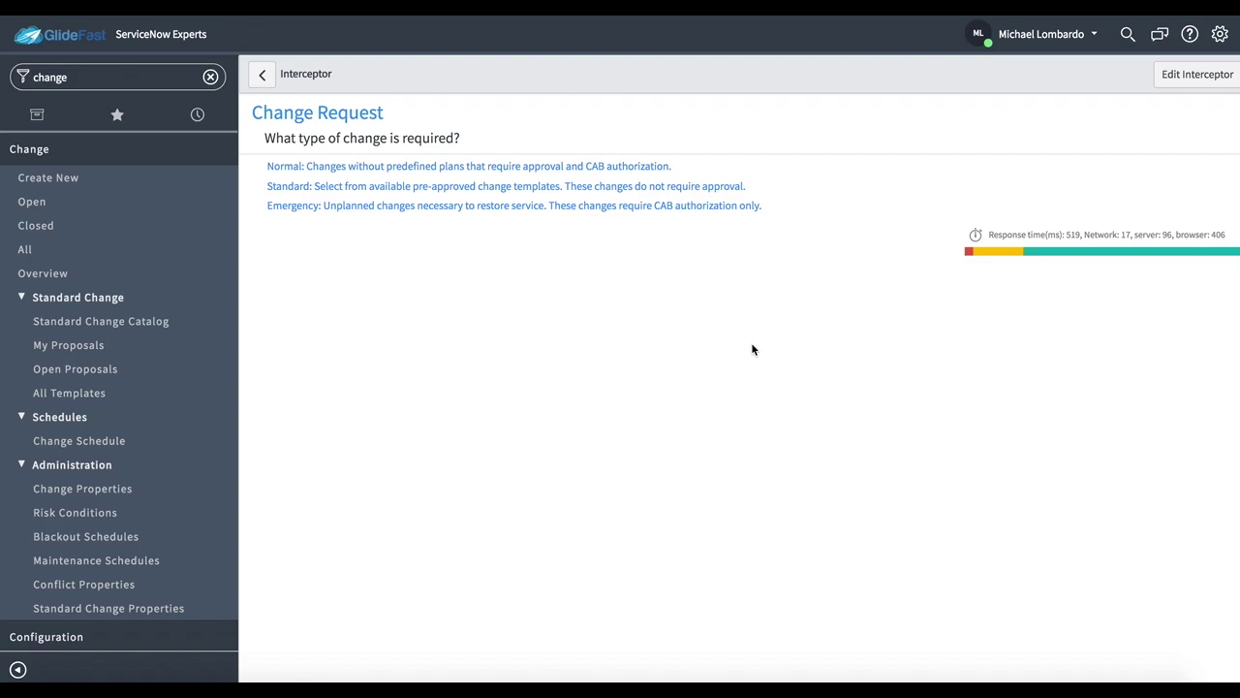
# - Start a new change request from Change > Create New in the navigator
pyautogui.click(53, 179)
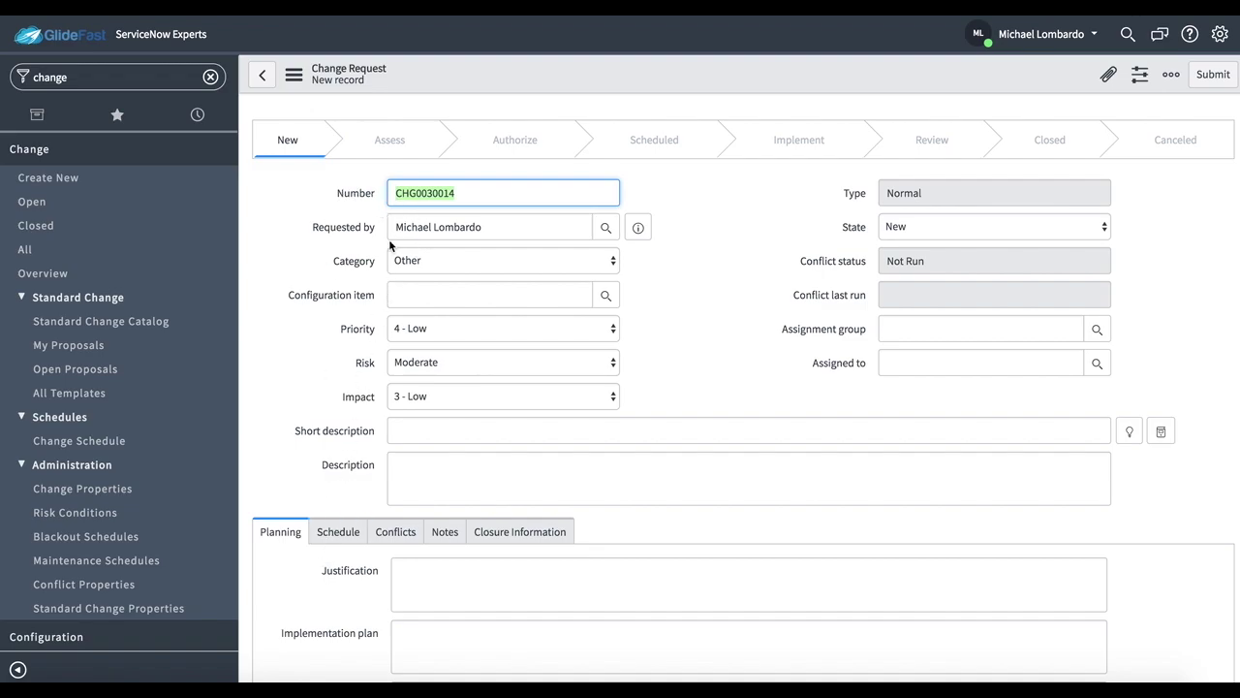
# - Open a Normal change (CHG0030014), checking Category and State but keeping Other and New
pyautogui.moveTo(311, 224); pyautogui.dragTo(379, 234)
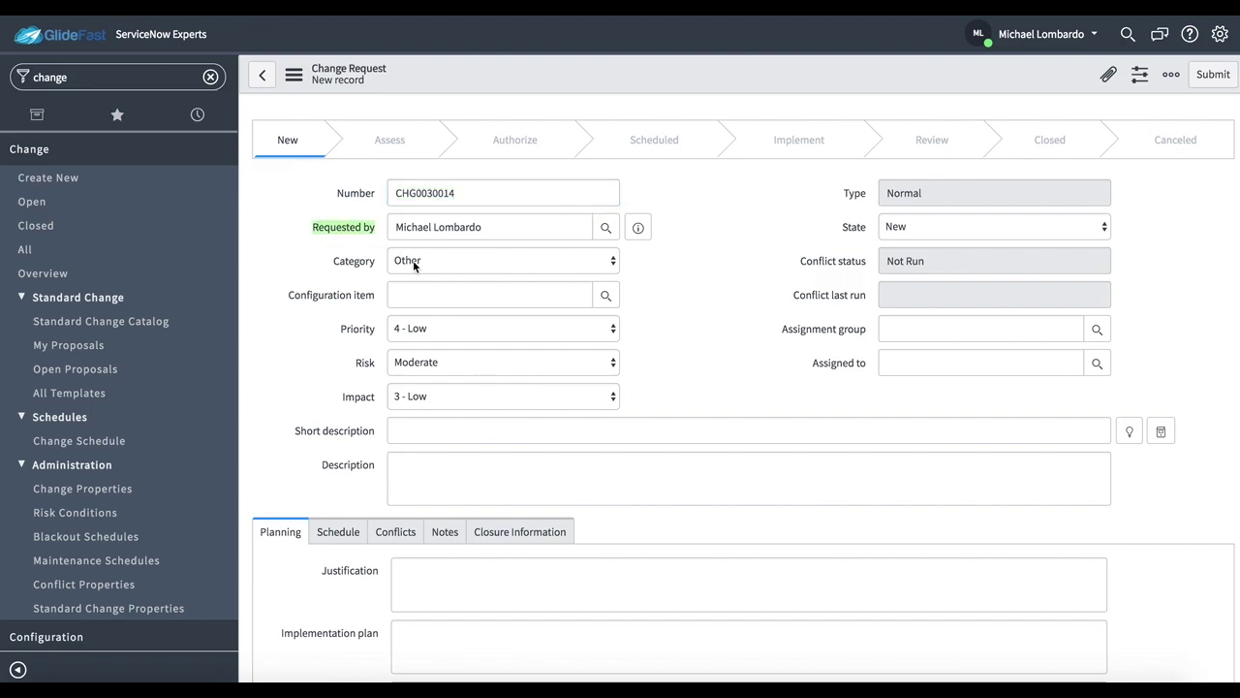
pyautogui.click(456, 260)
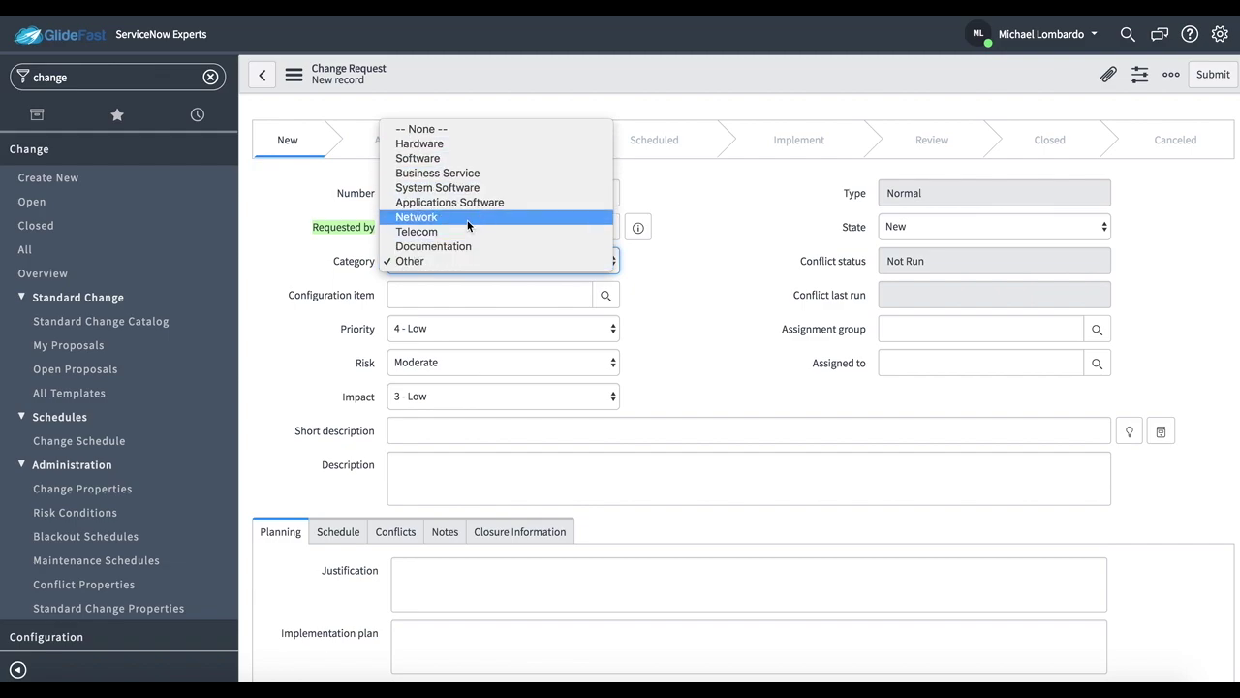
pyautogui.click(436, 293)
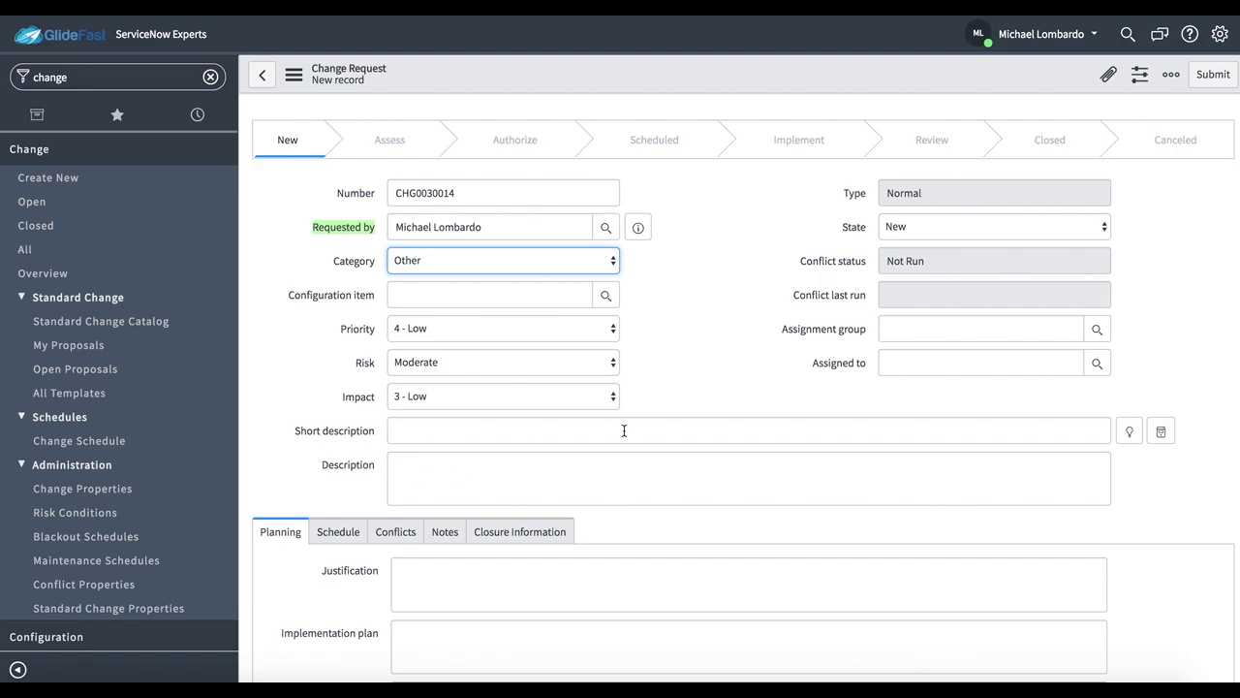
pyautogui.click(921, 236)
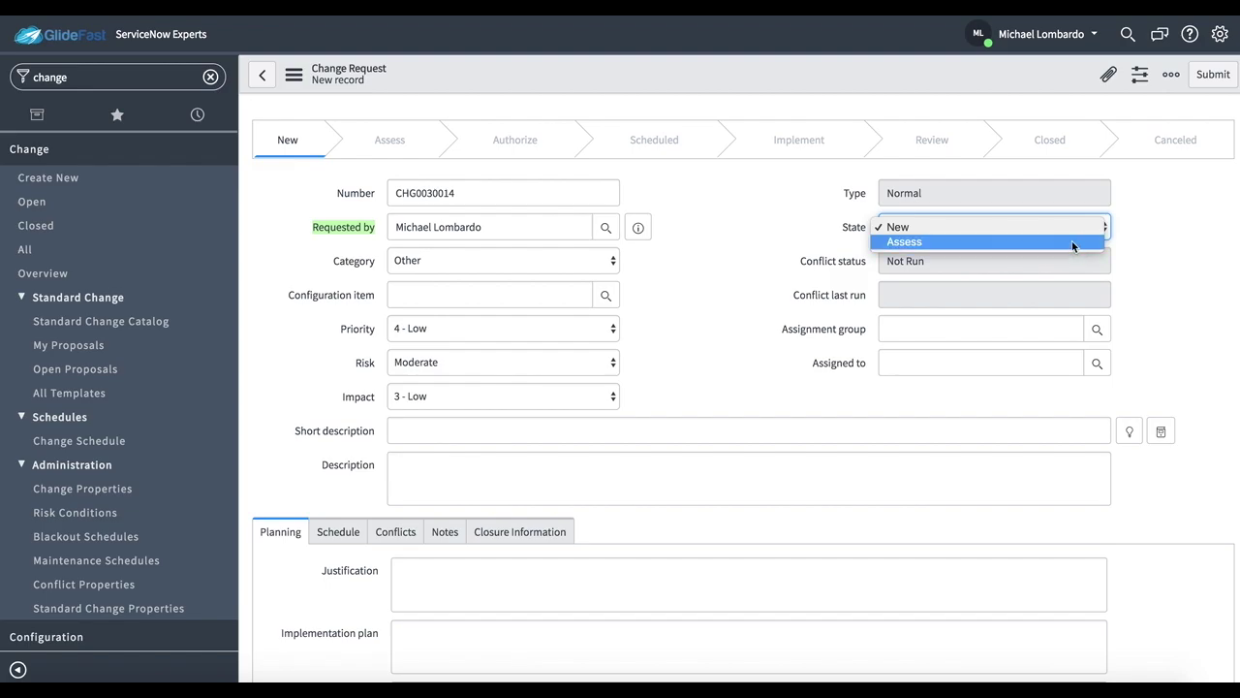
pyautogui.click(1197, 264)
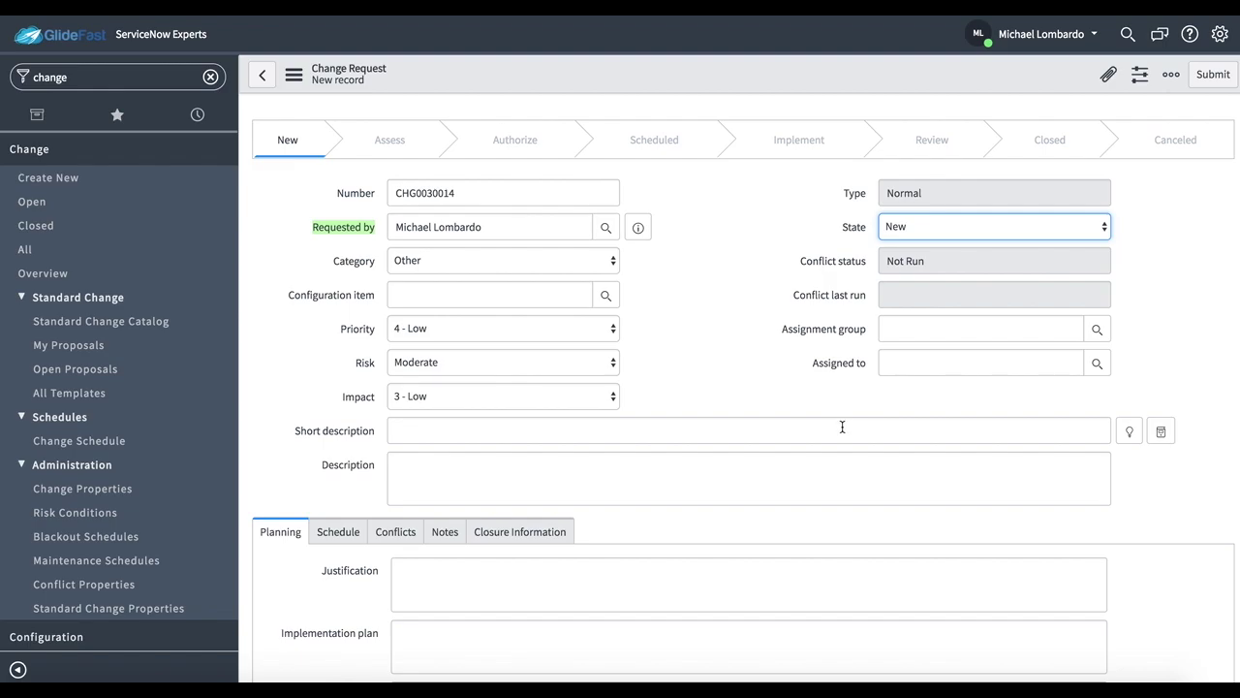
pyautogui.scroll(-3, 839, 529)
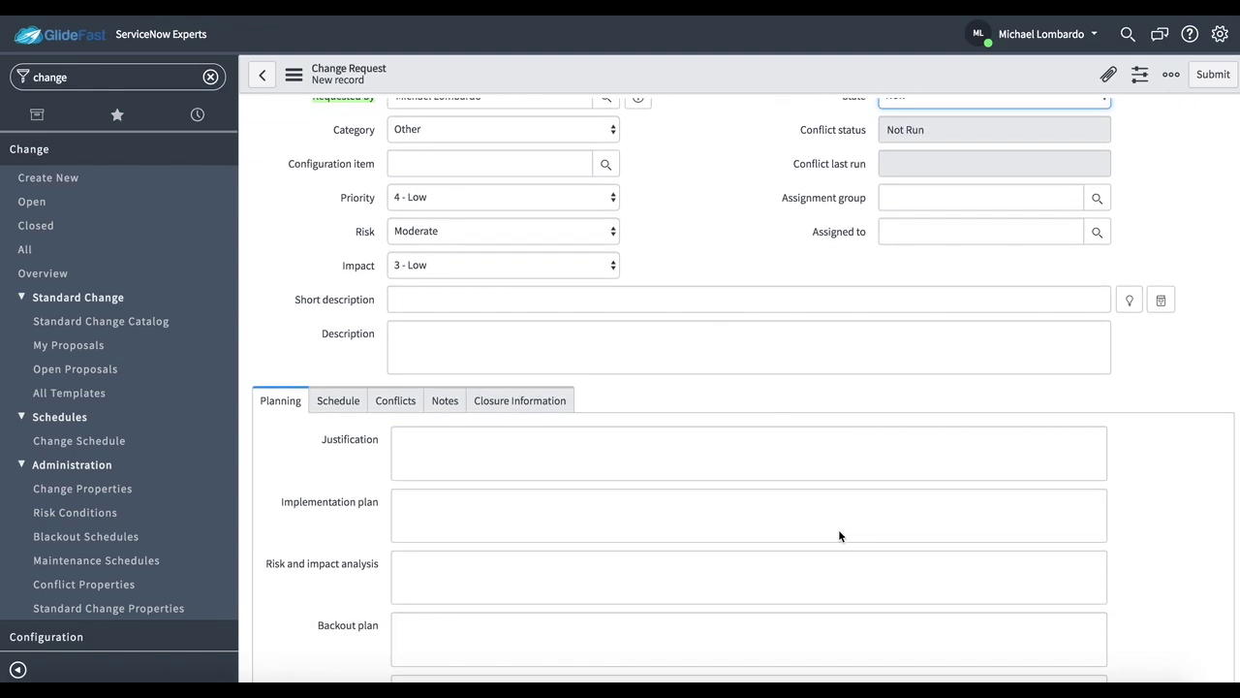
pyautogui.scroll(-4, 839, 532)
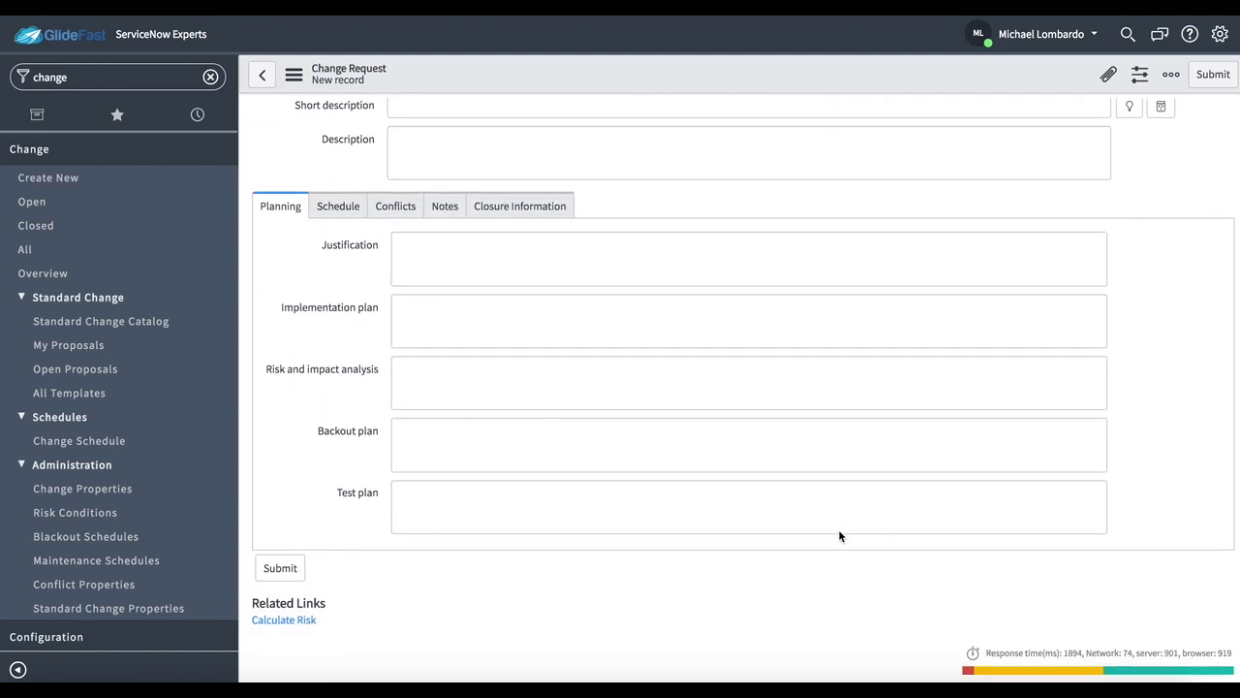
pyautogui.moveTo(359, 251)
pyautogui.moveTo(320, 374)
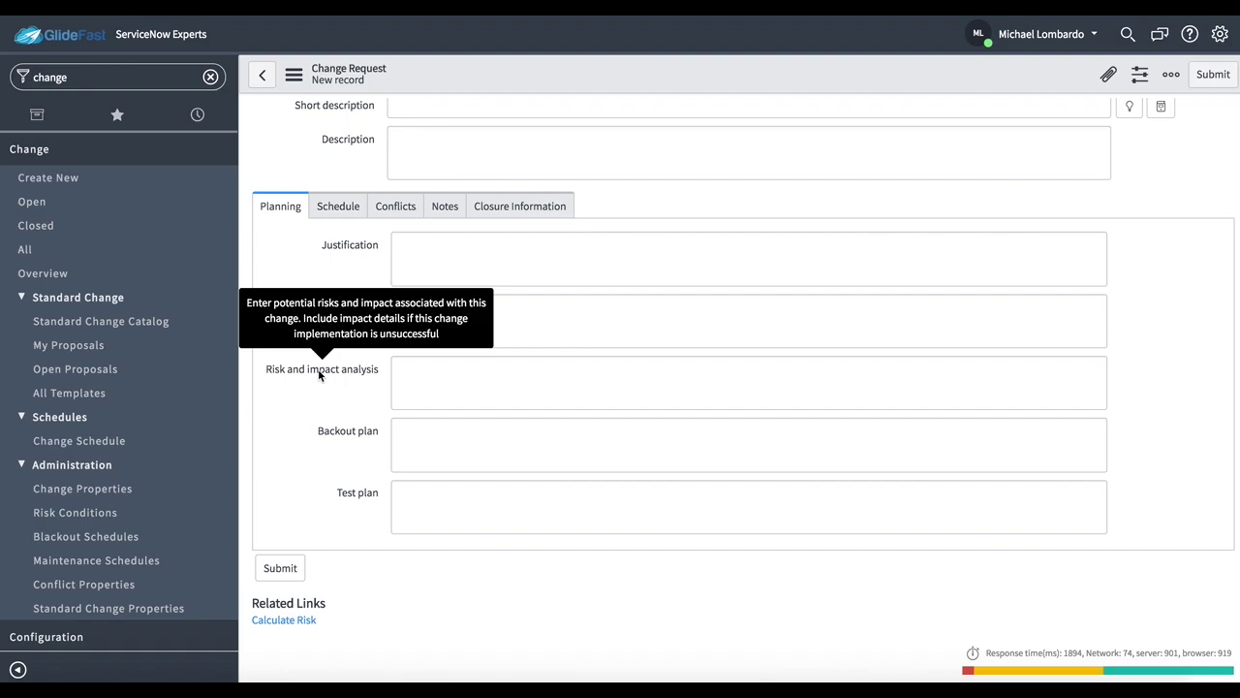
pyautogui.moveTo(343, 440)
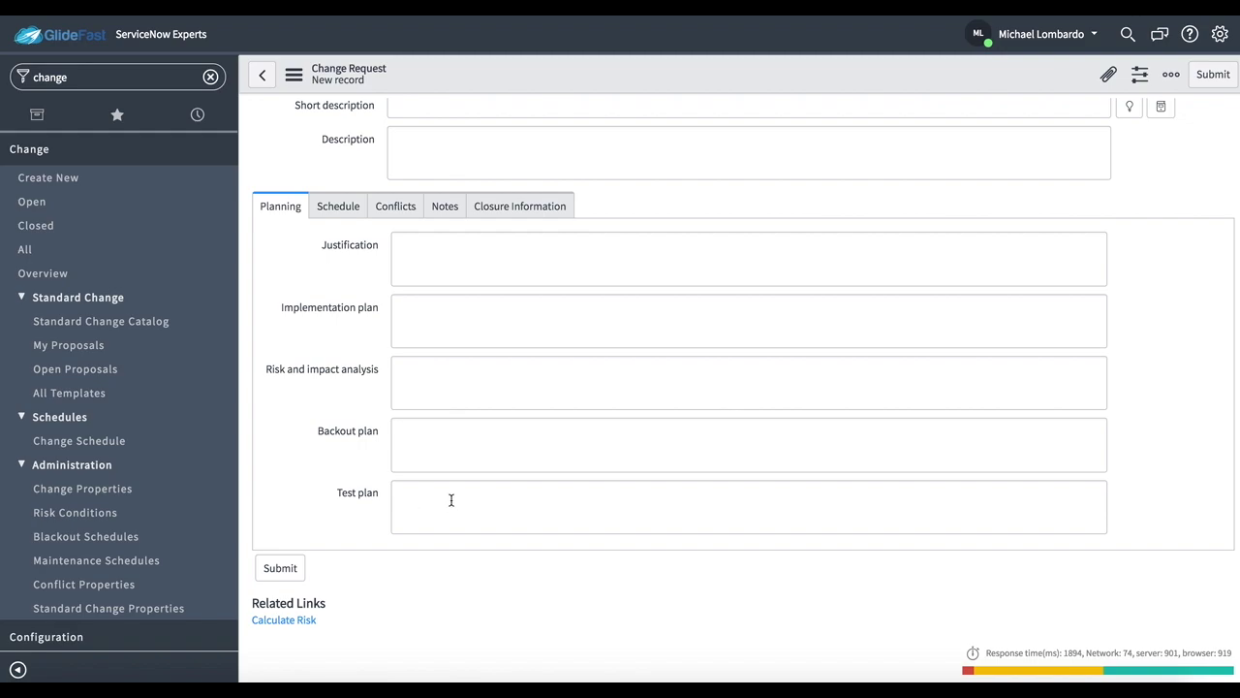
# - Review the Schedule, Conflicts and Notes tabs, then open the Closure Information close notes
pyautogui.click(333, 209)
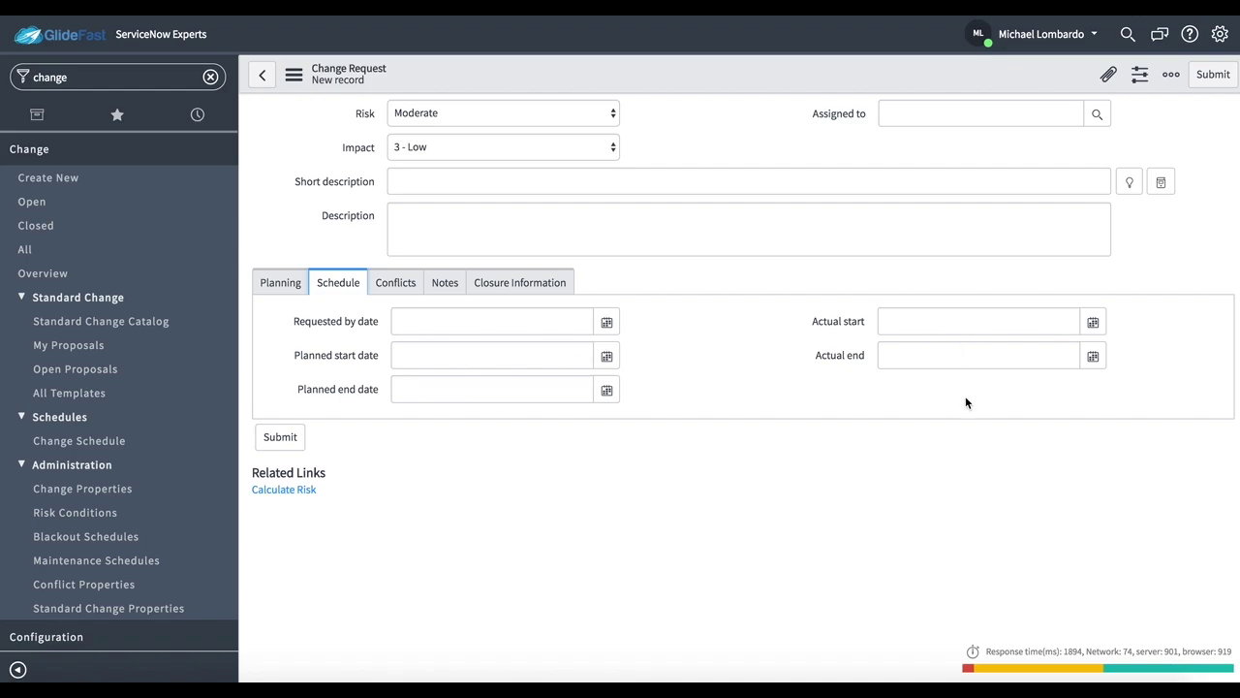
pyautogui.click(415, 288)
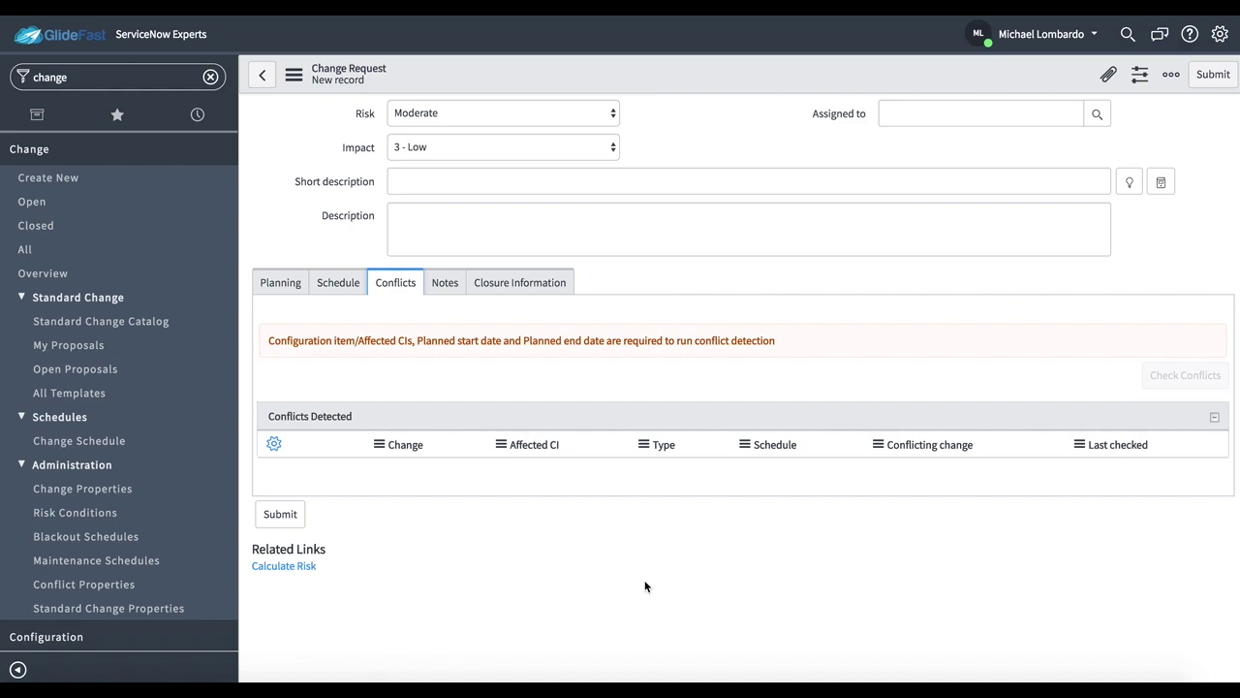
pyautogui.click(446, 289)
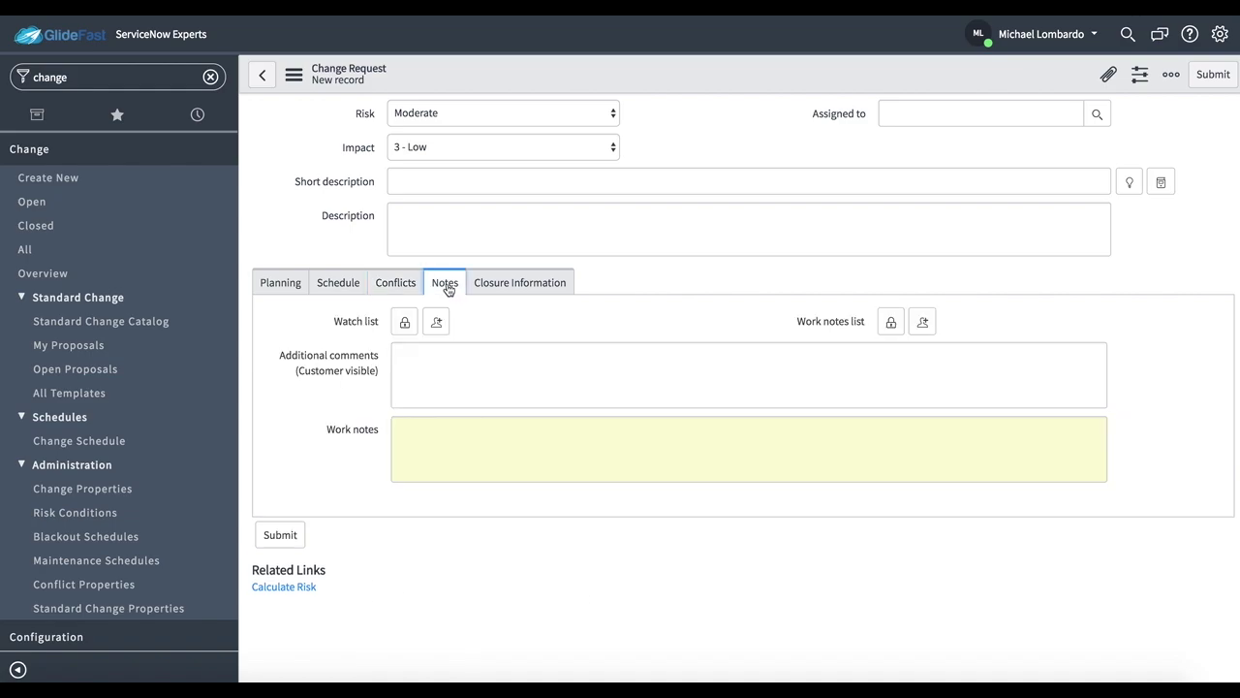
pyautogui.click(543, 283)
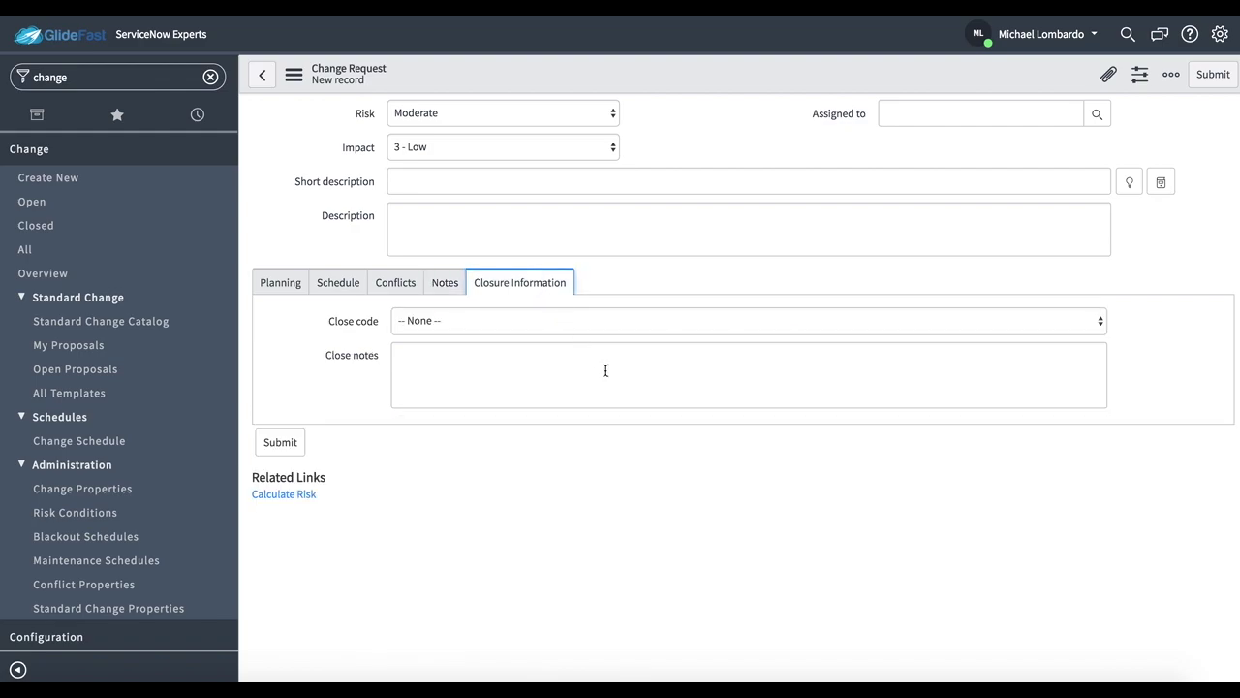
pyautogui.click(637, 376)
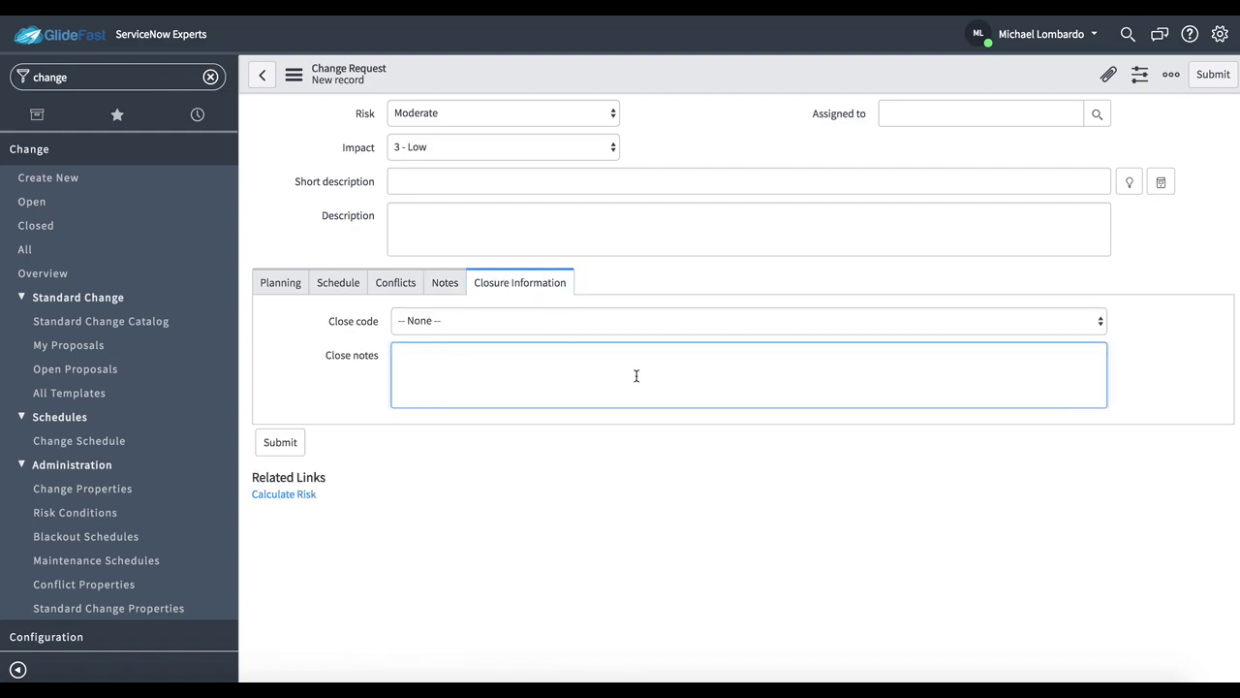
pyautogui.scroll(5, 830, 361)
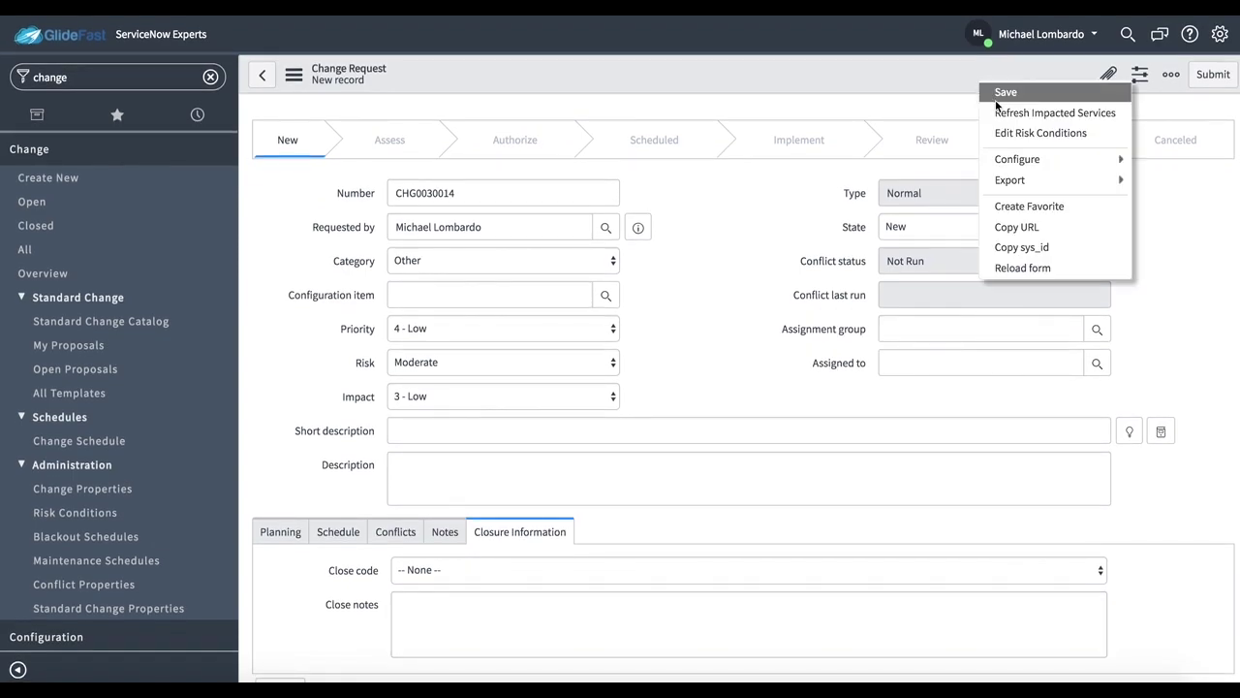
# - Save with short description 'Test Change' and assignment group Software, then request approval
pyautogui.click(999, 95)
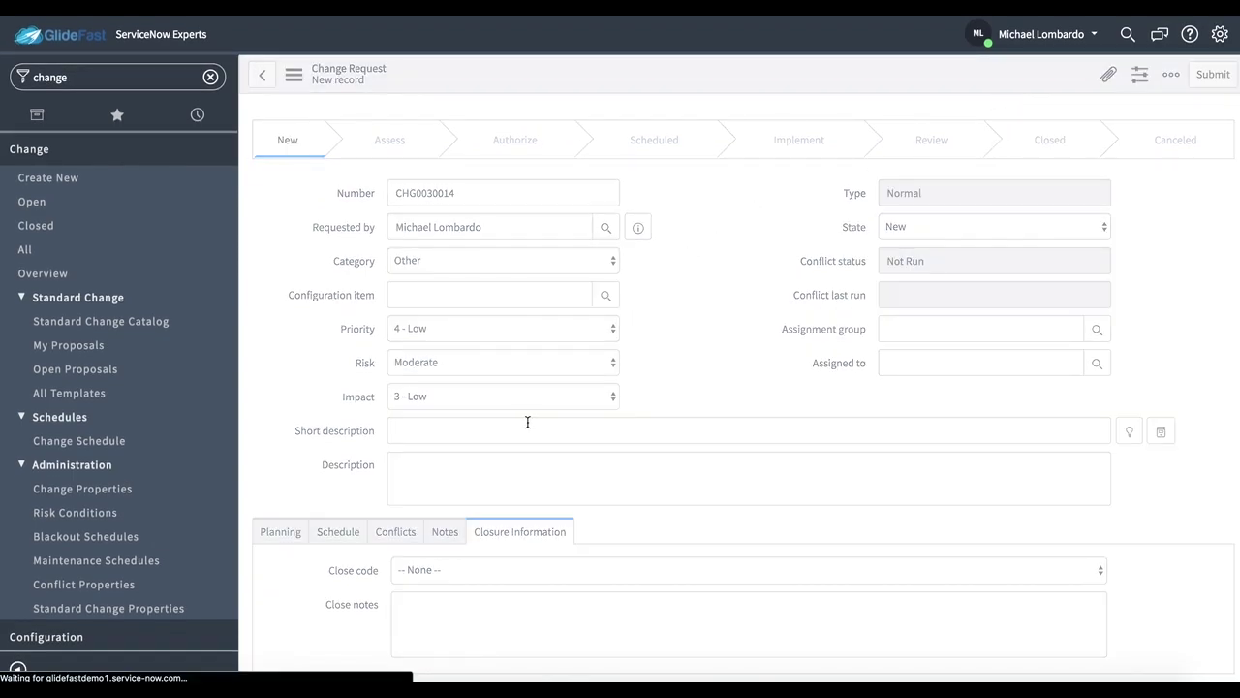
pyautogui.click(496, 436)
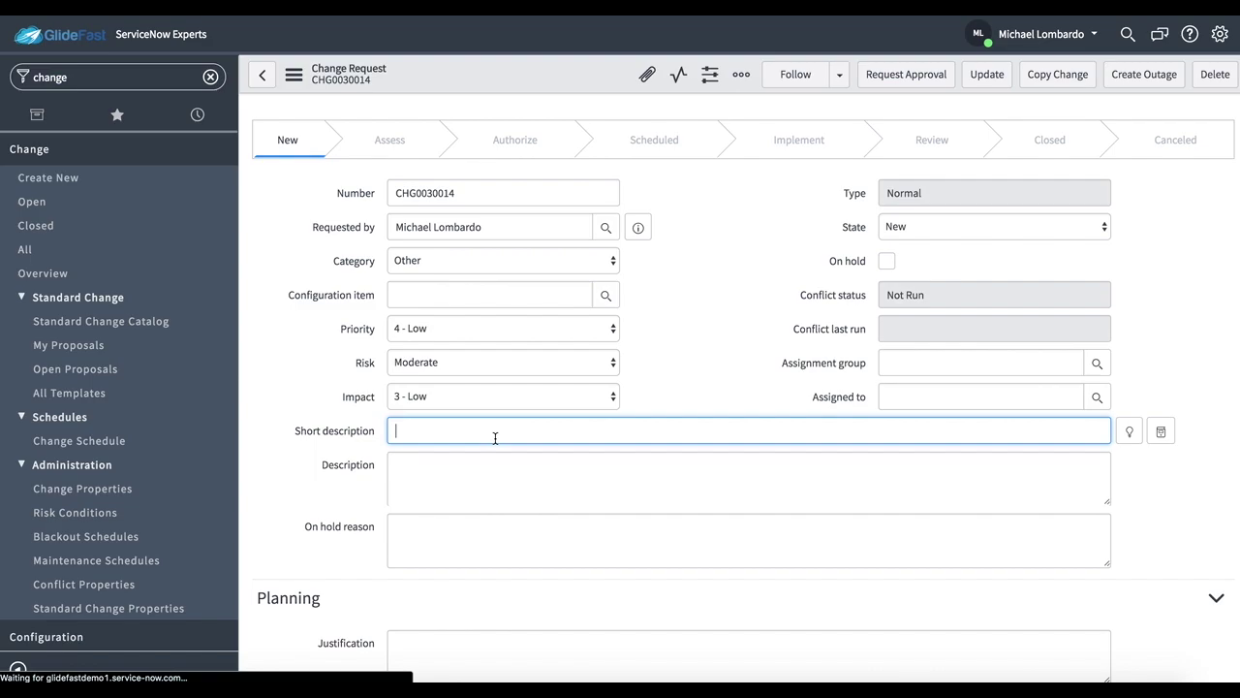
pyautogui.write('Test')
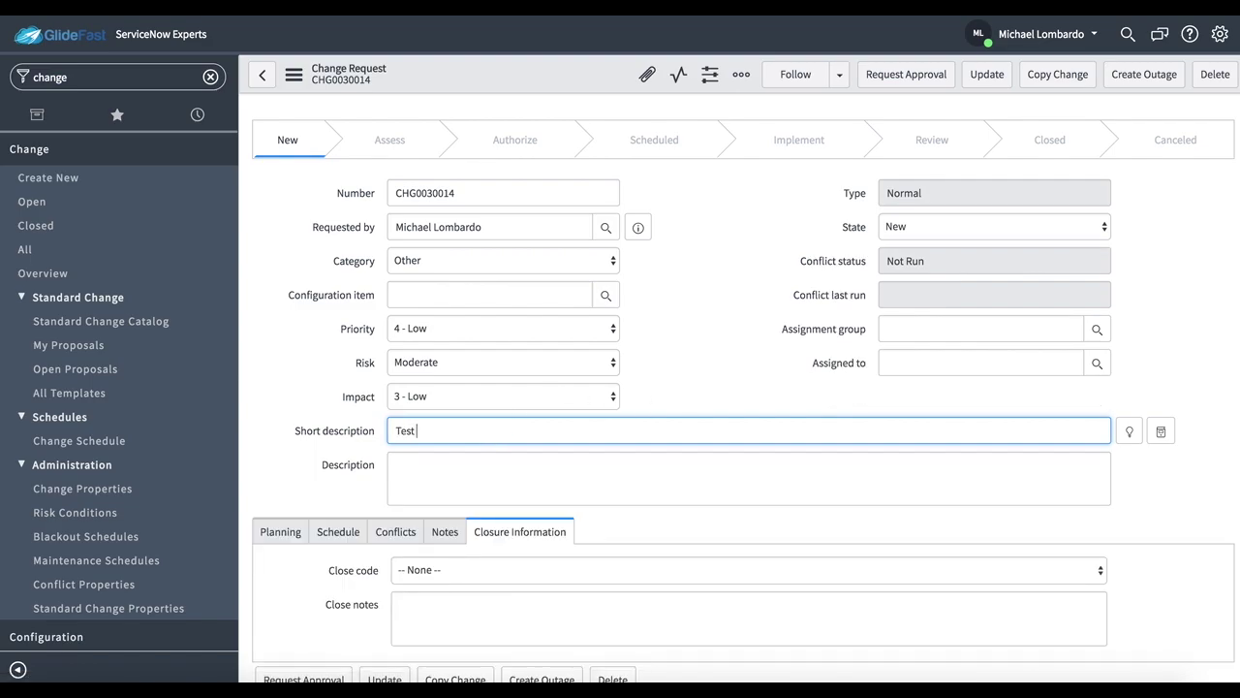
pyautogui.write(' Change')
pyautogui.click(983, 326)
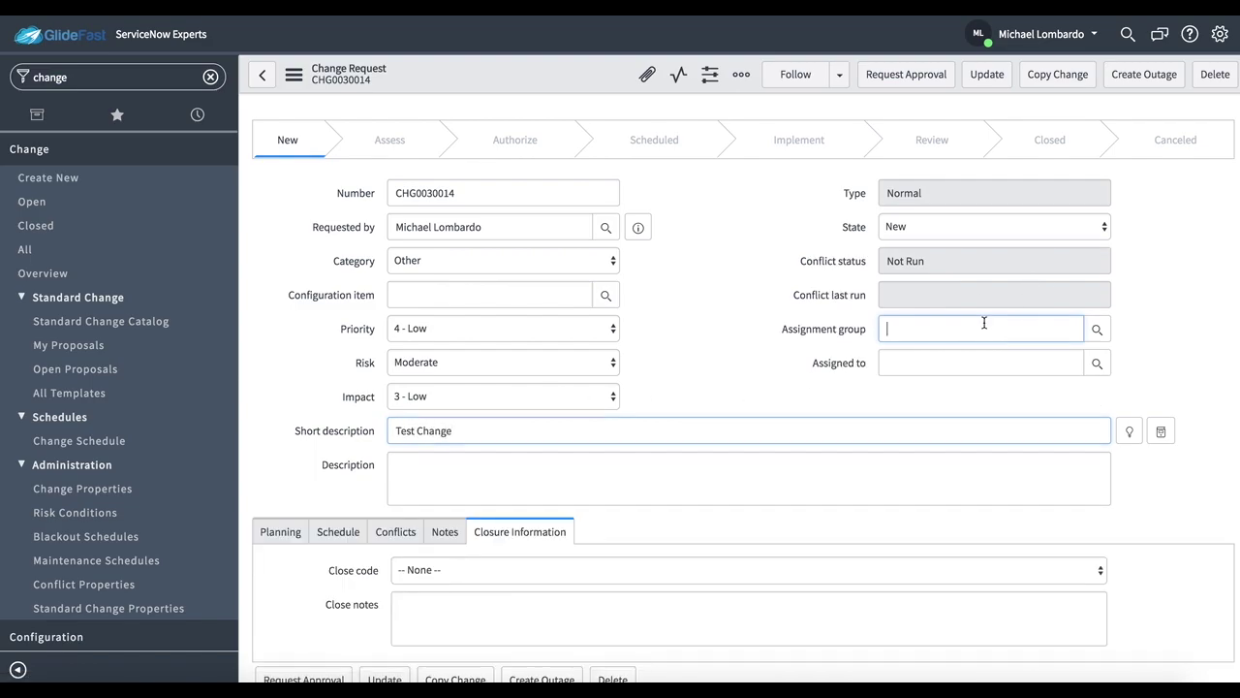
pyautogui.click(949, 371)
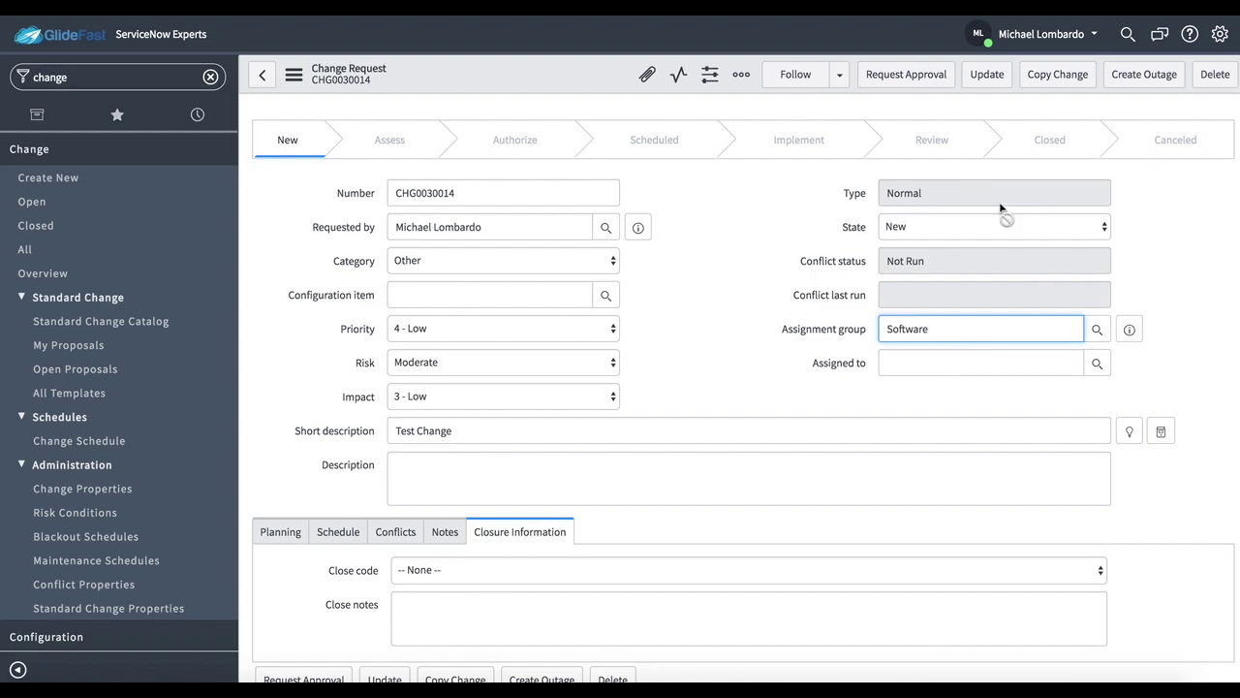
pyautogui.click(936, 82)
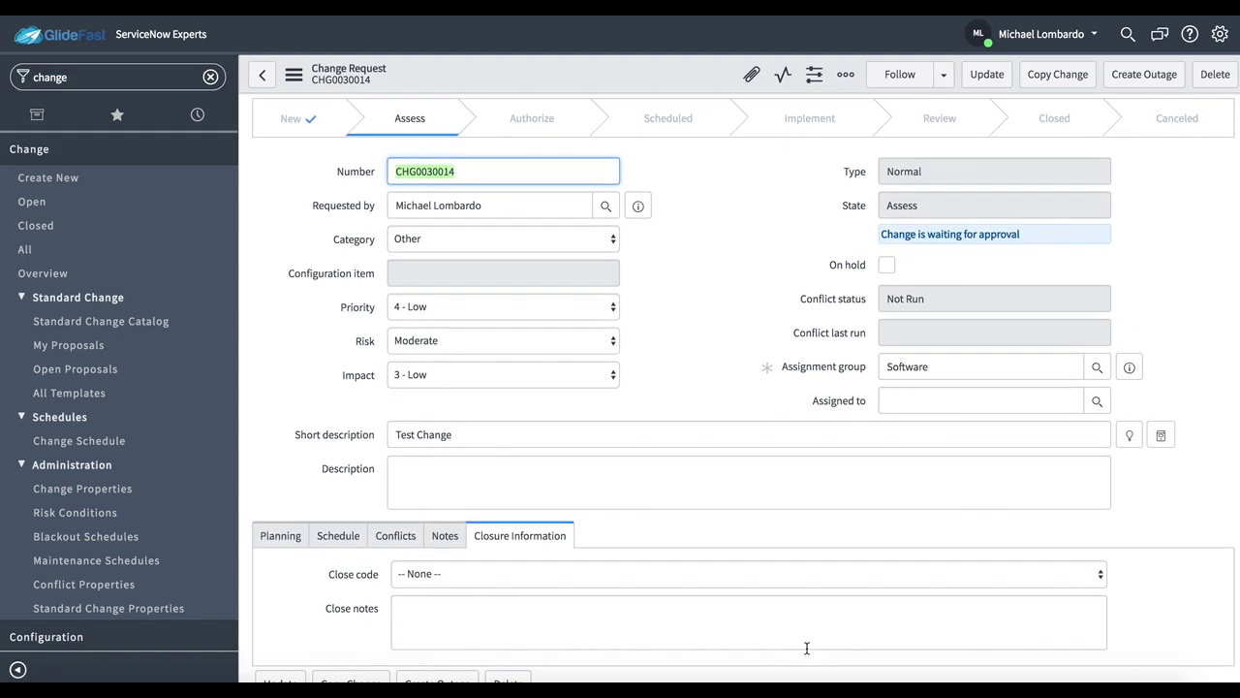
pyautogui.scroll(-5, 806, 647)
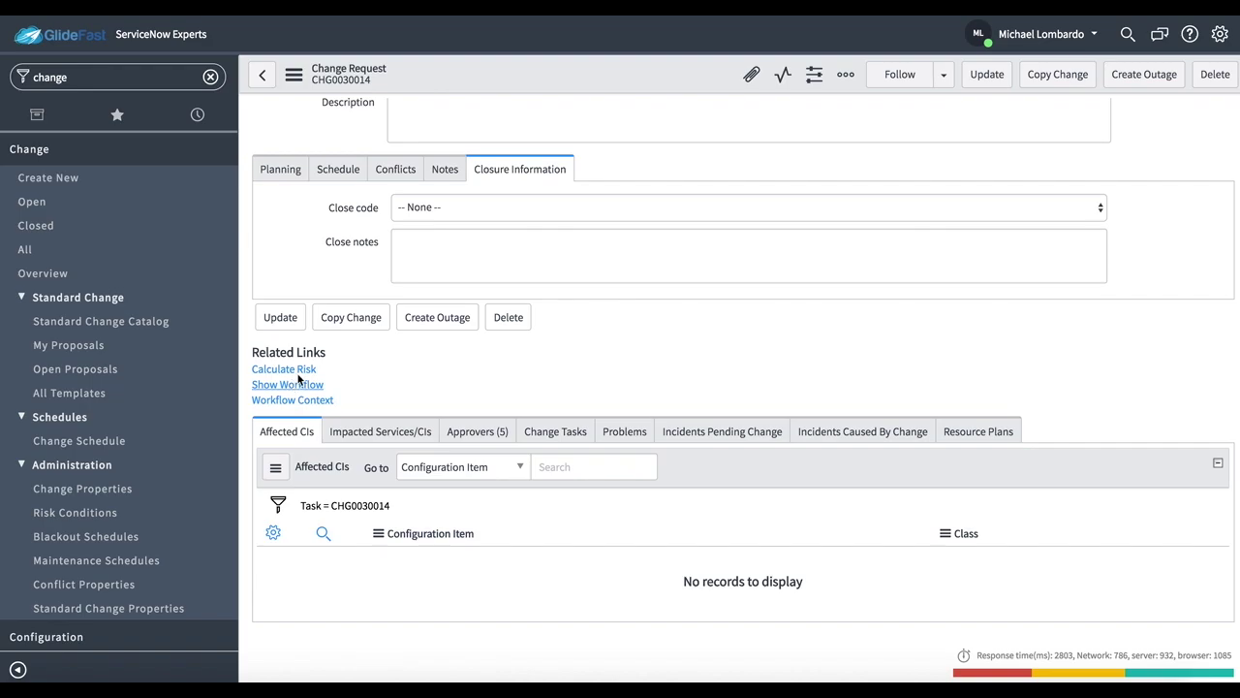
pyautogui.scroll(5, 452, 152)
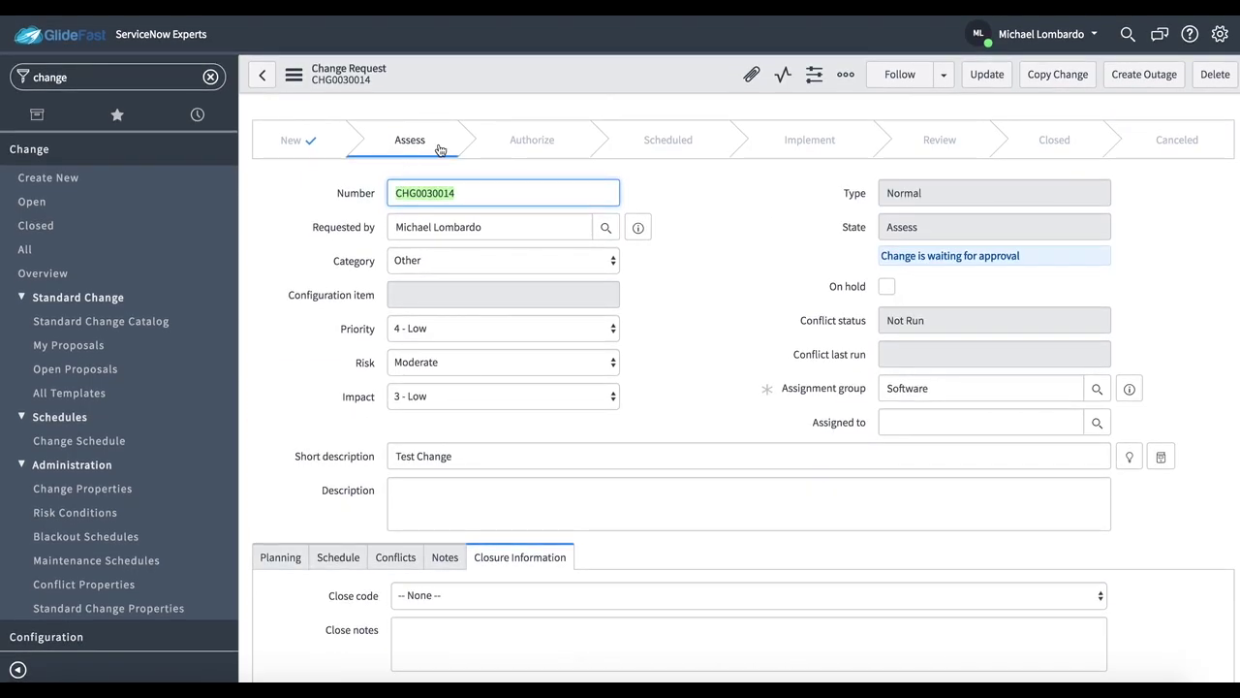
pyautogui.scroll(-3, 757, 430)
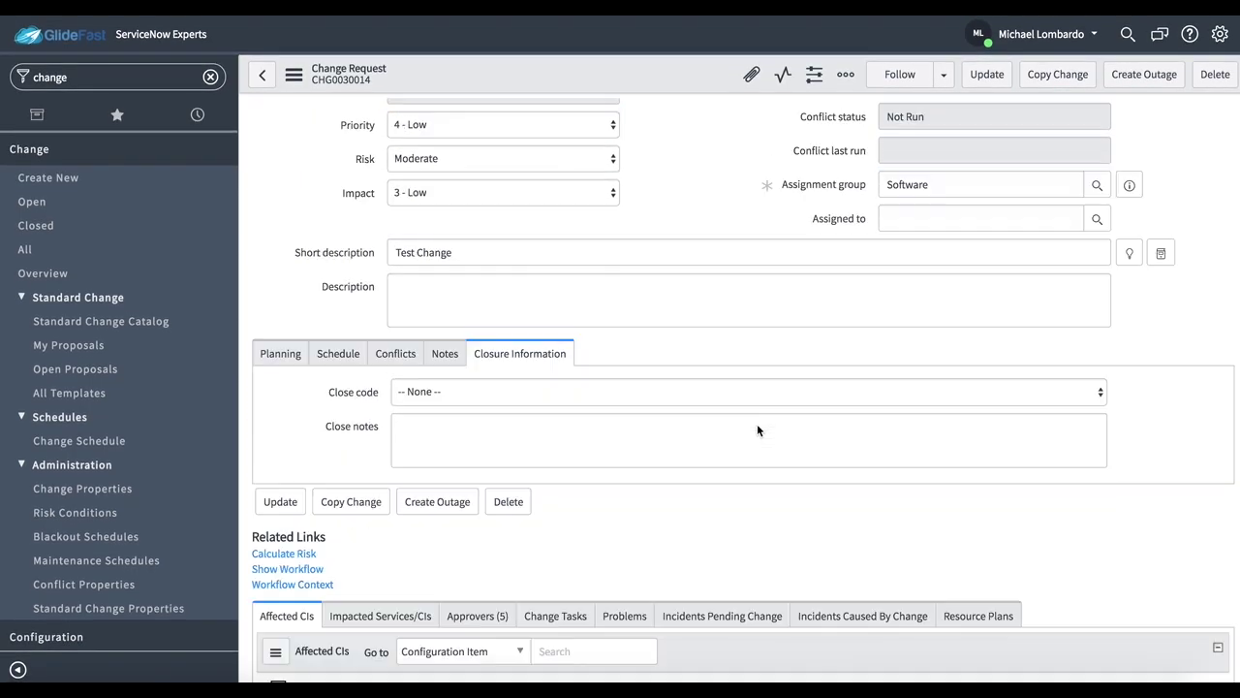
pyautogui.scroll(-2, 757, 424)
pyautogui.scroll(5, 573, 379)
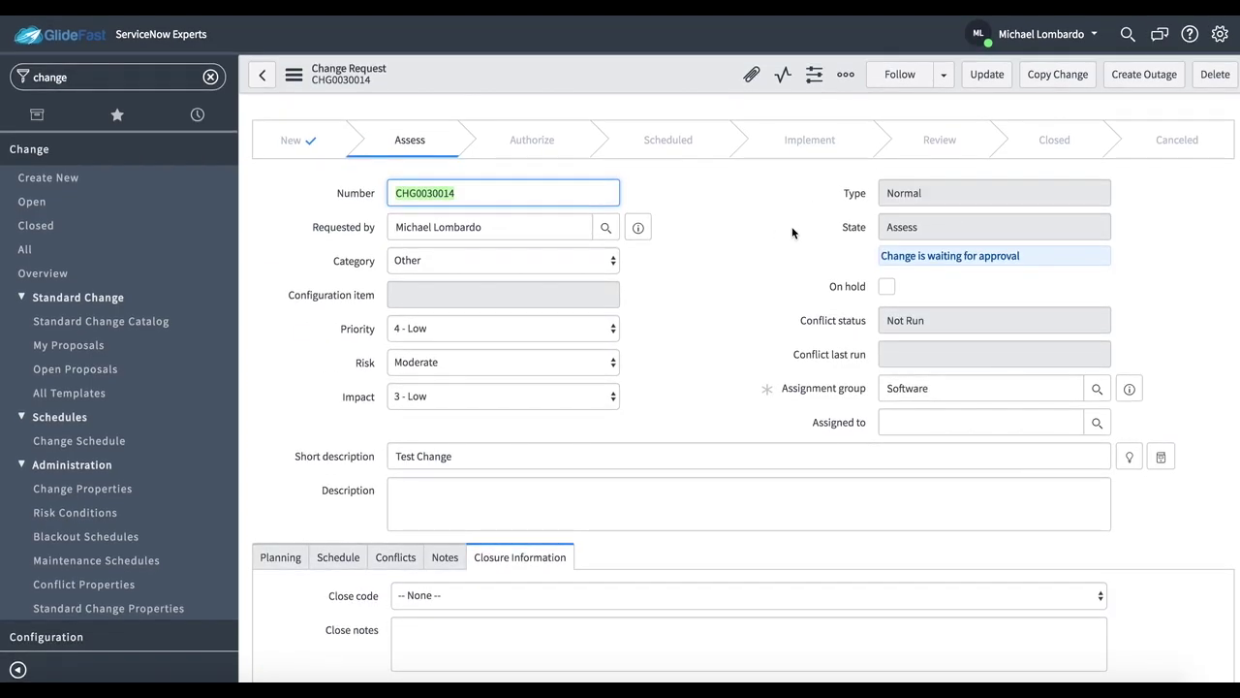
pyautogui.moveTo(882, 257); pyautogui.dragTo(1045, 254)
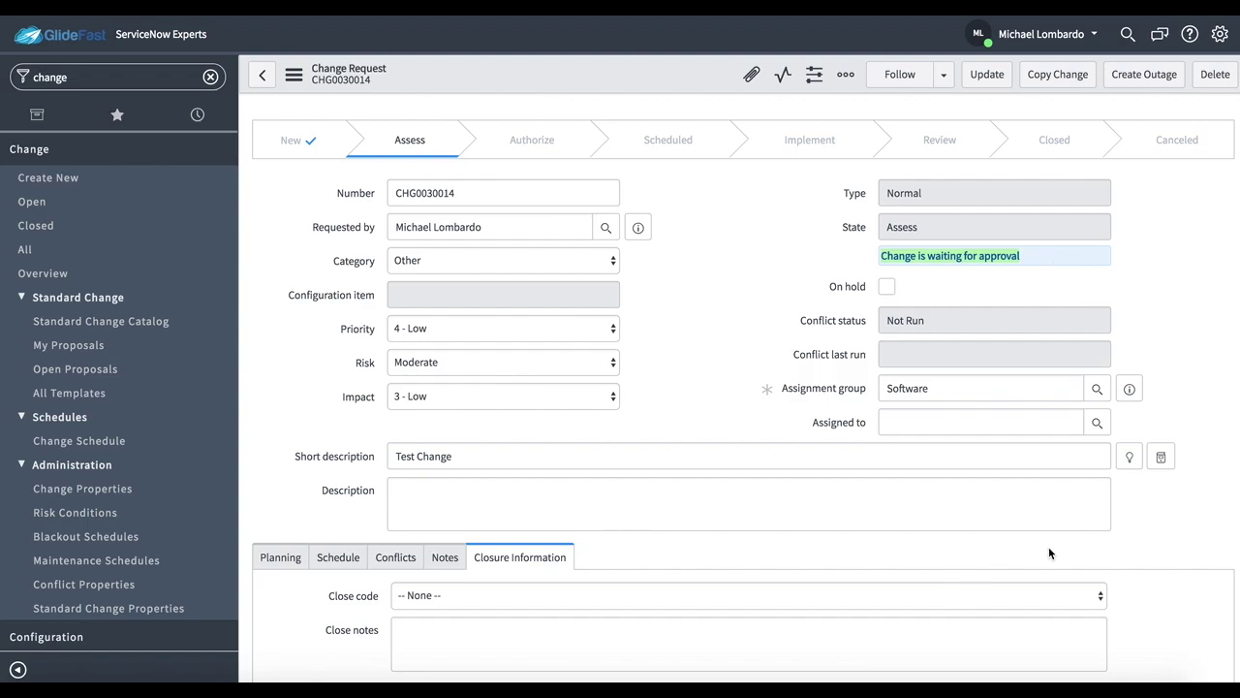
pyautogui.scroll(-1, 1049, 548)
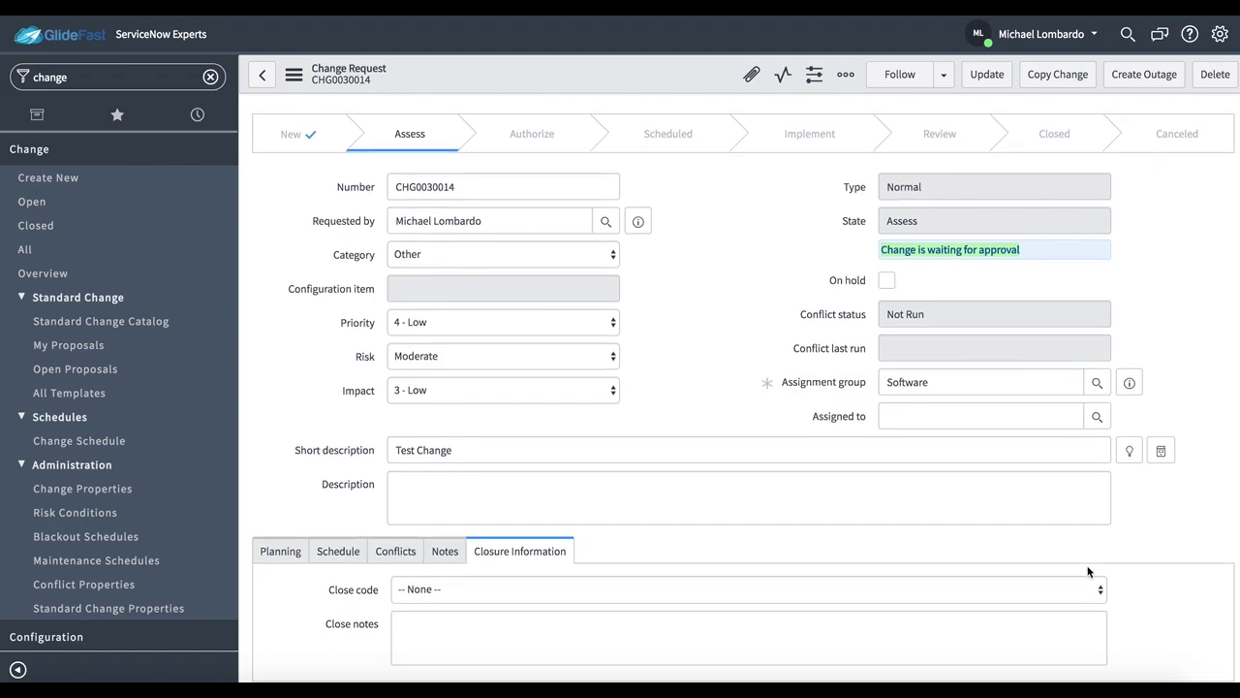
pyautogui.scroll(-1, 1087, 571)
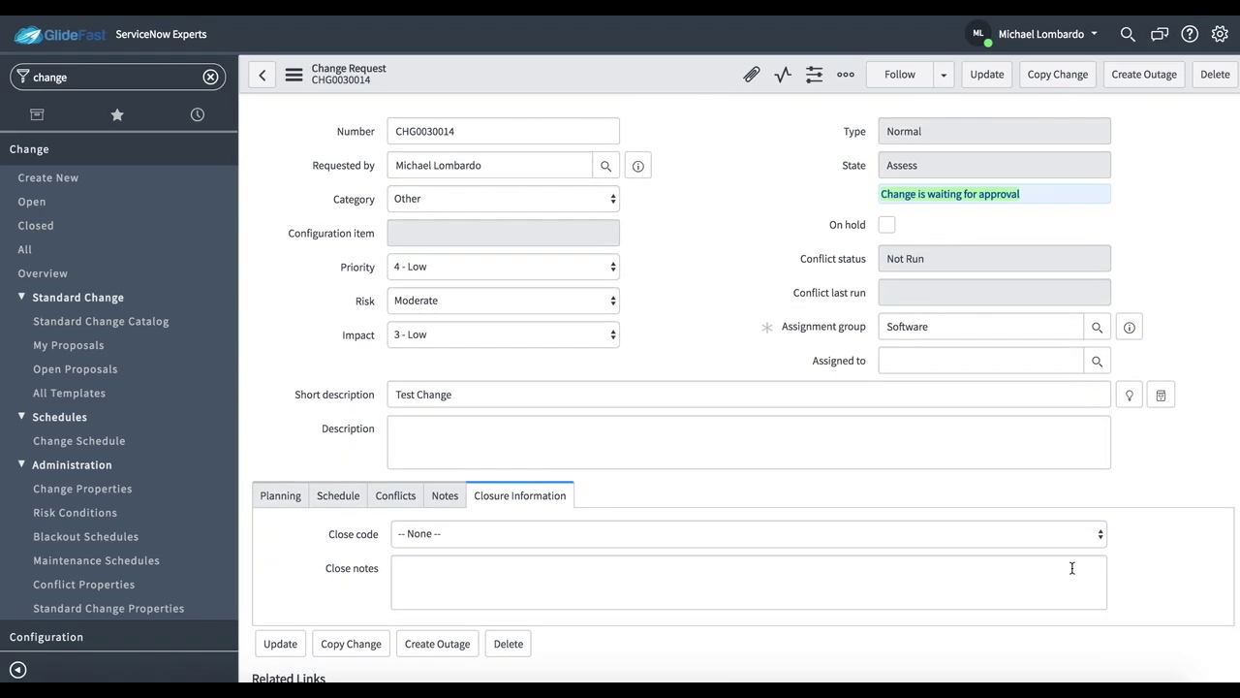
pyautogui.scroll(-5, 1071, 568)
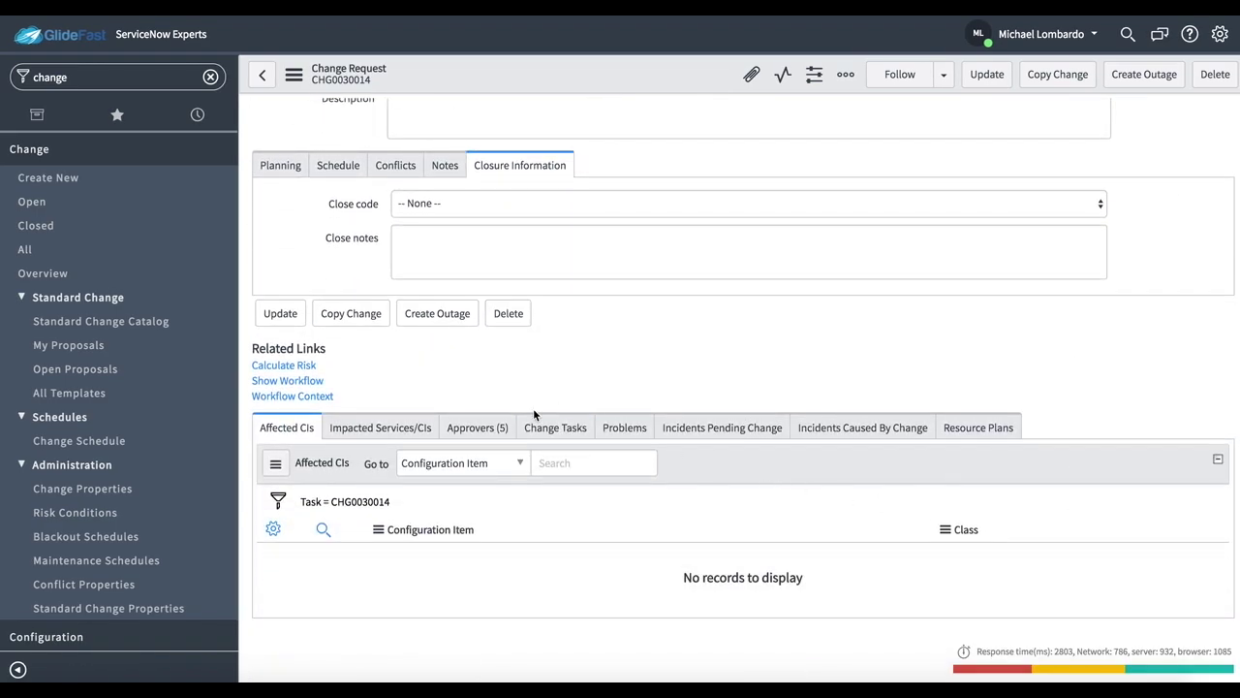
pyautogui.click(477, 427)
# - Bulk-approve all five pending Assess approvers from the Approvers list
pyautogui.scroll(-3, 515, 569)
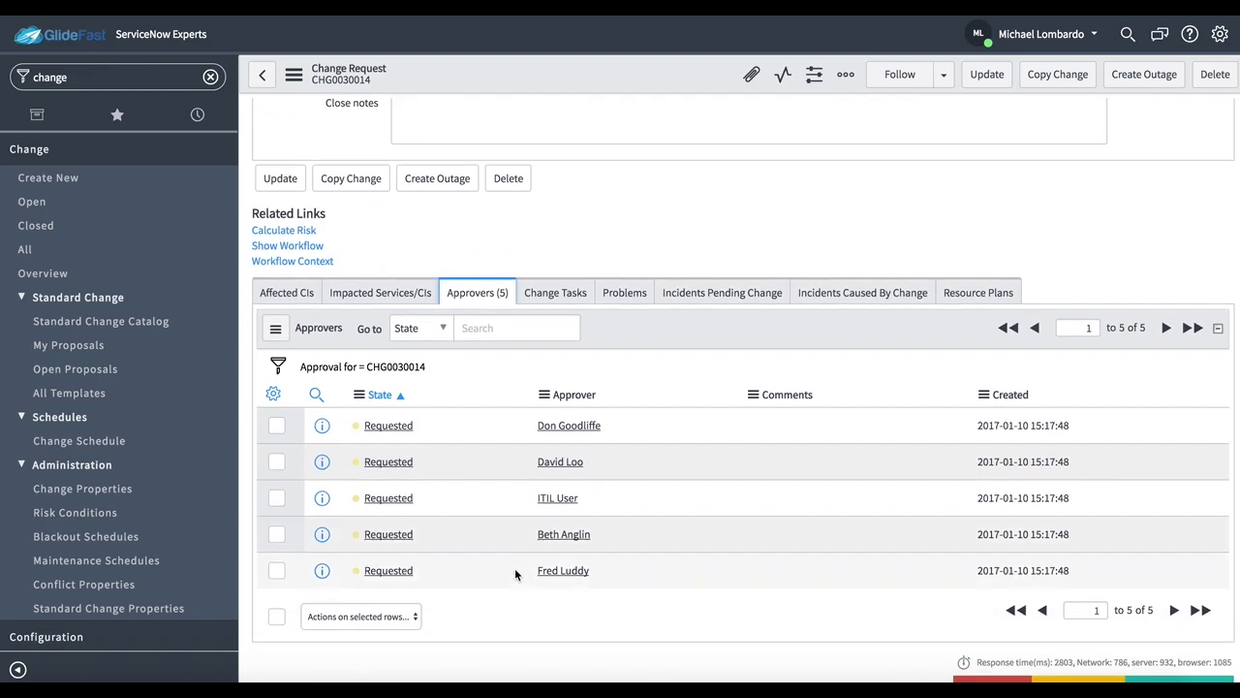
pyautogui.click(277, 618)
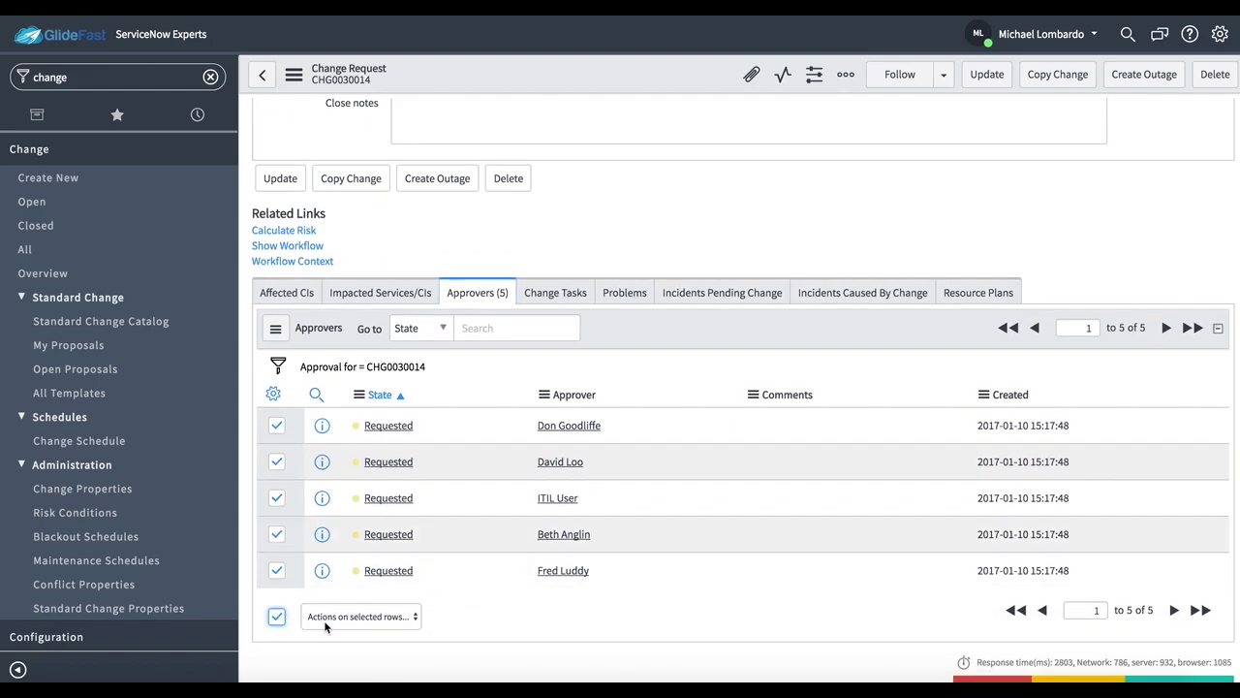
pyautogui.click(354, 617)
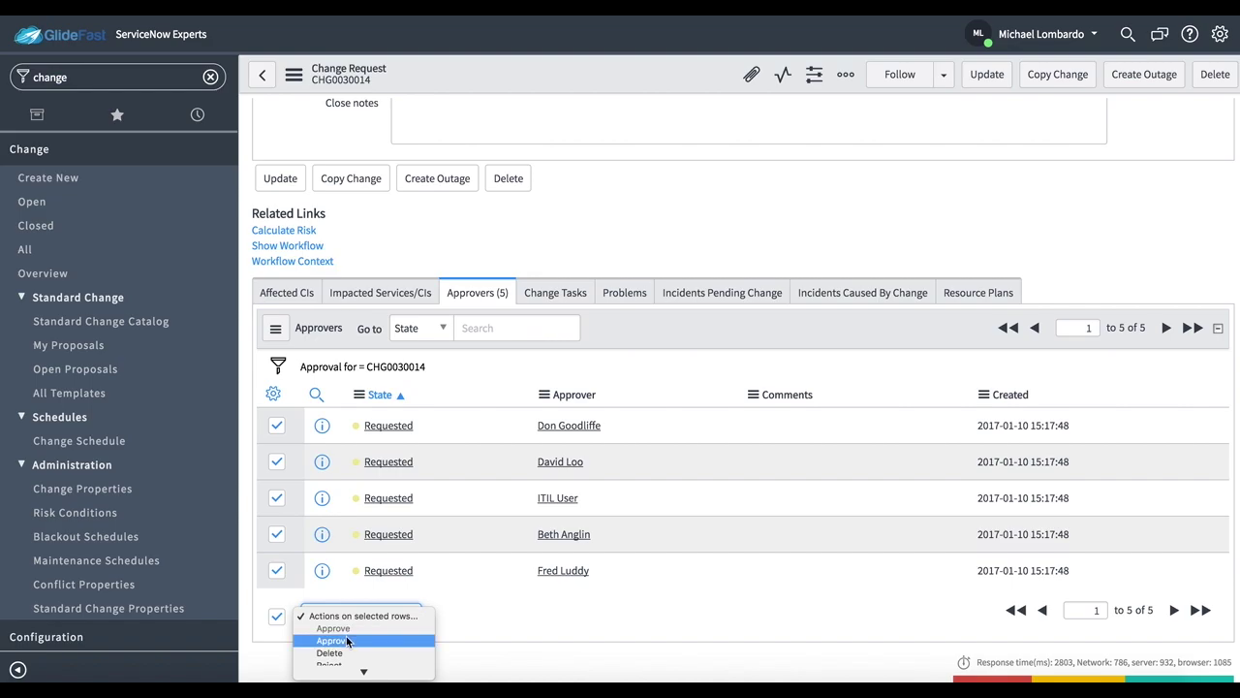
pyautogui.click(346, 639)
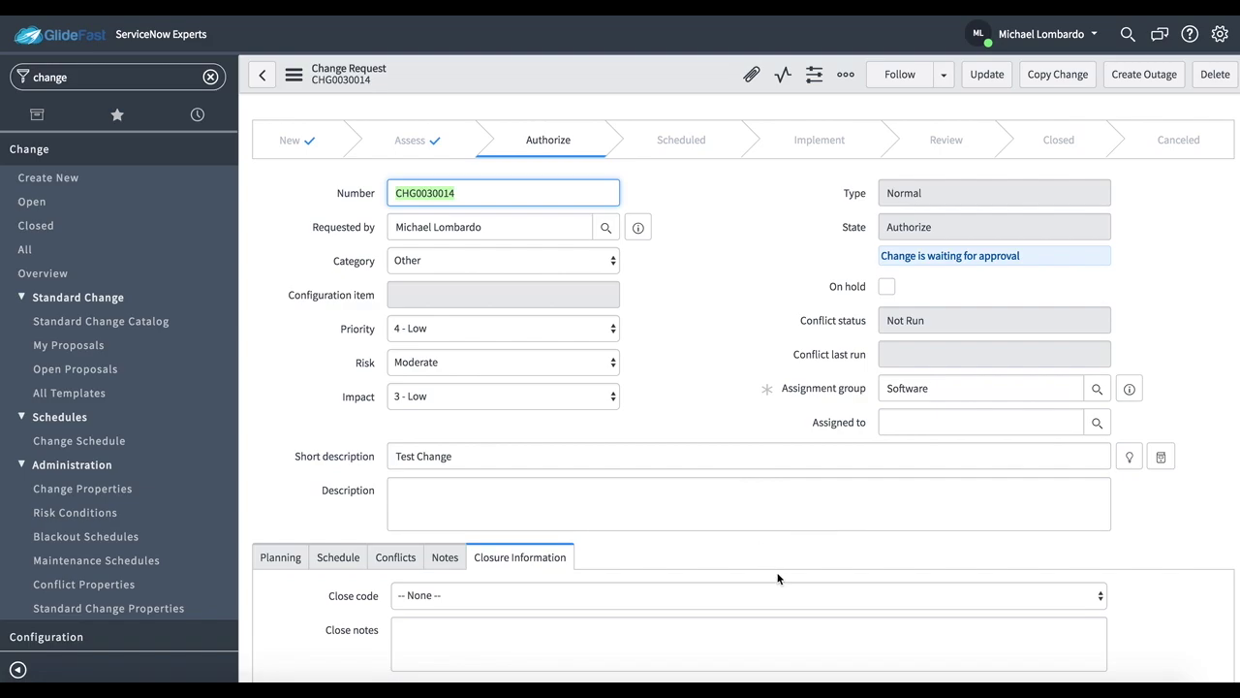
# - Select three Requested authorization approvers in the Approvers (10) list and approve them together
pyautogui.scroll(-1, 777, 579)
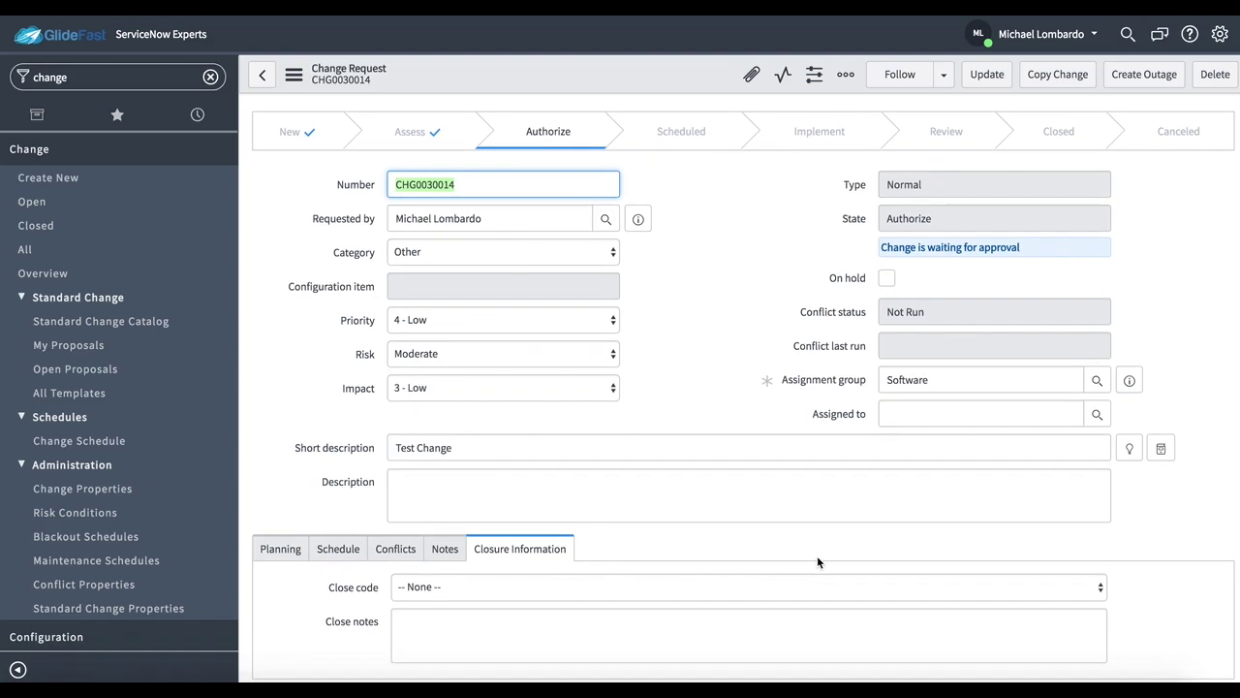
pyautogui.scroll(-5, 790, 620)
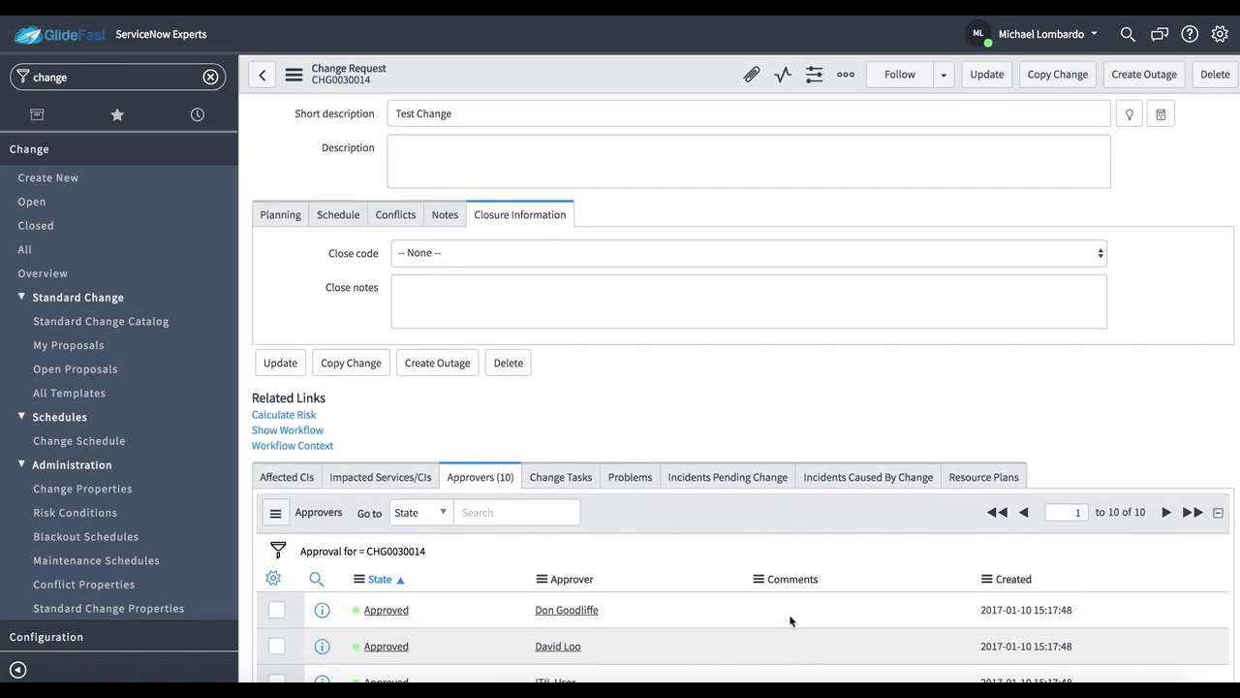
pyautogui.scroll(-3, 790, 620)
pyautogui.rightClick(790, 620)
pyautogui.press('Escape')
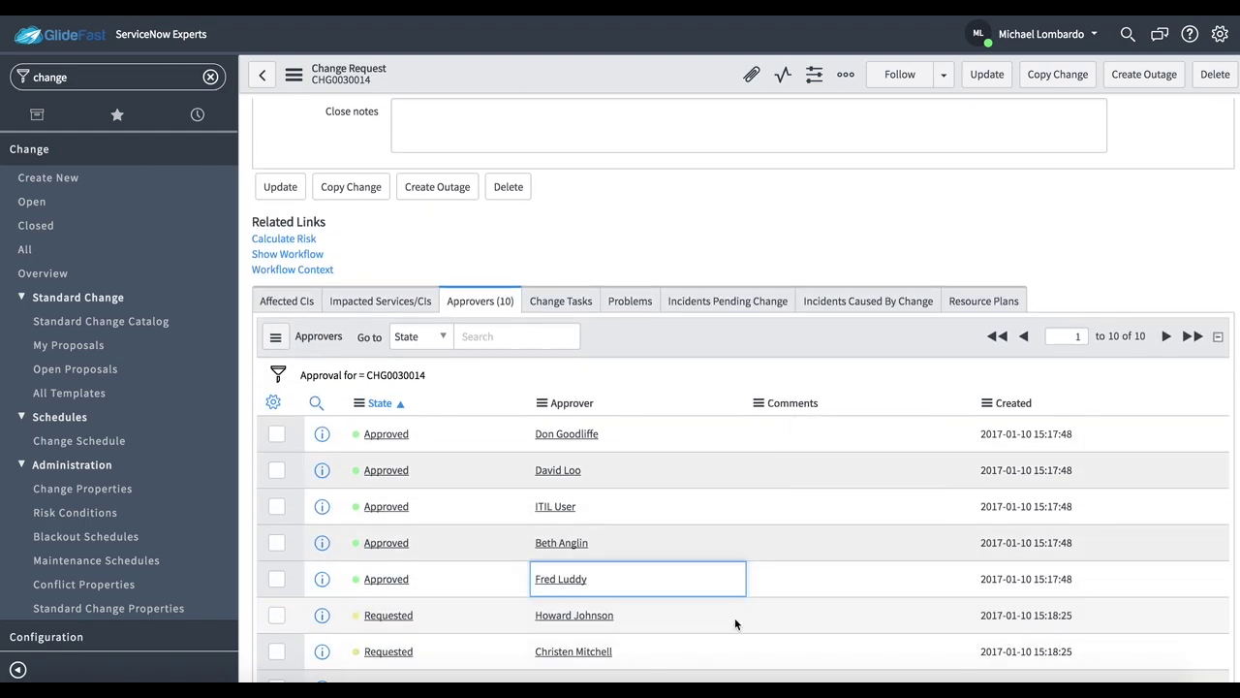
pyautogui.scroll(-3, 735, 618)
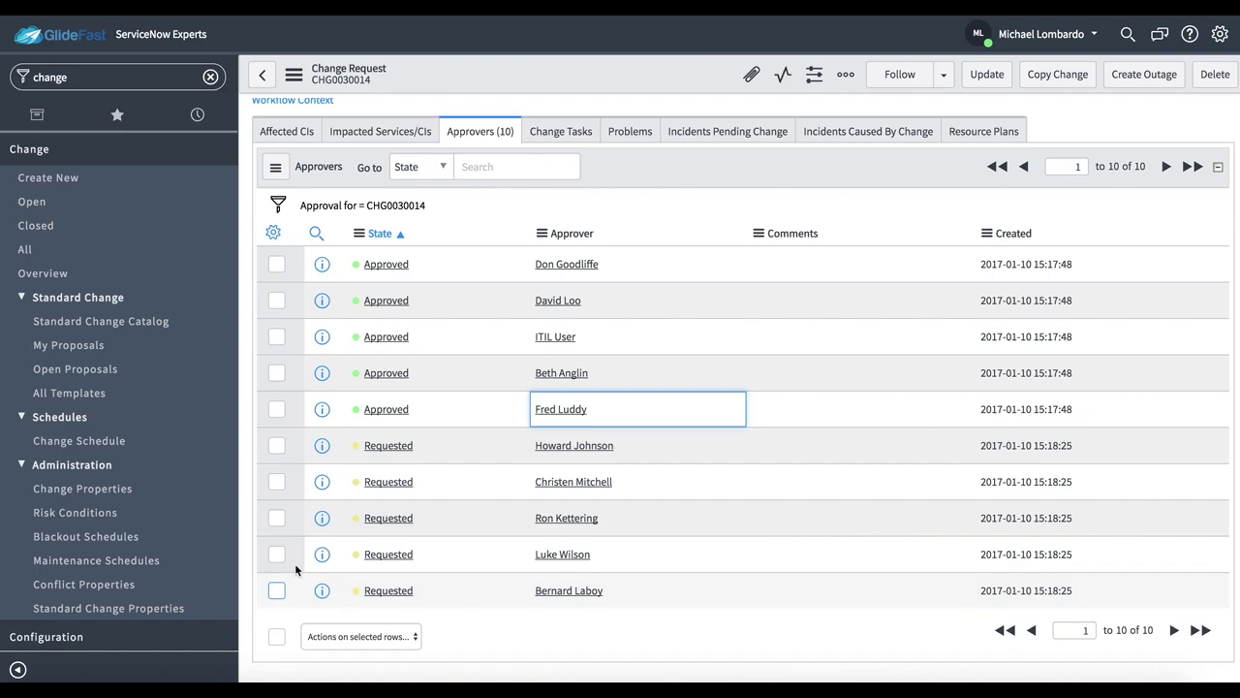
pyautogui.click(276, 445)
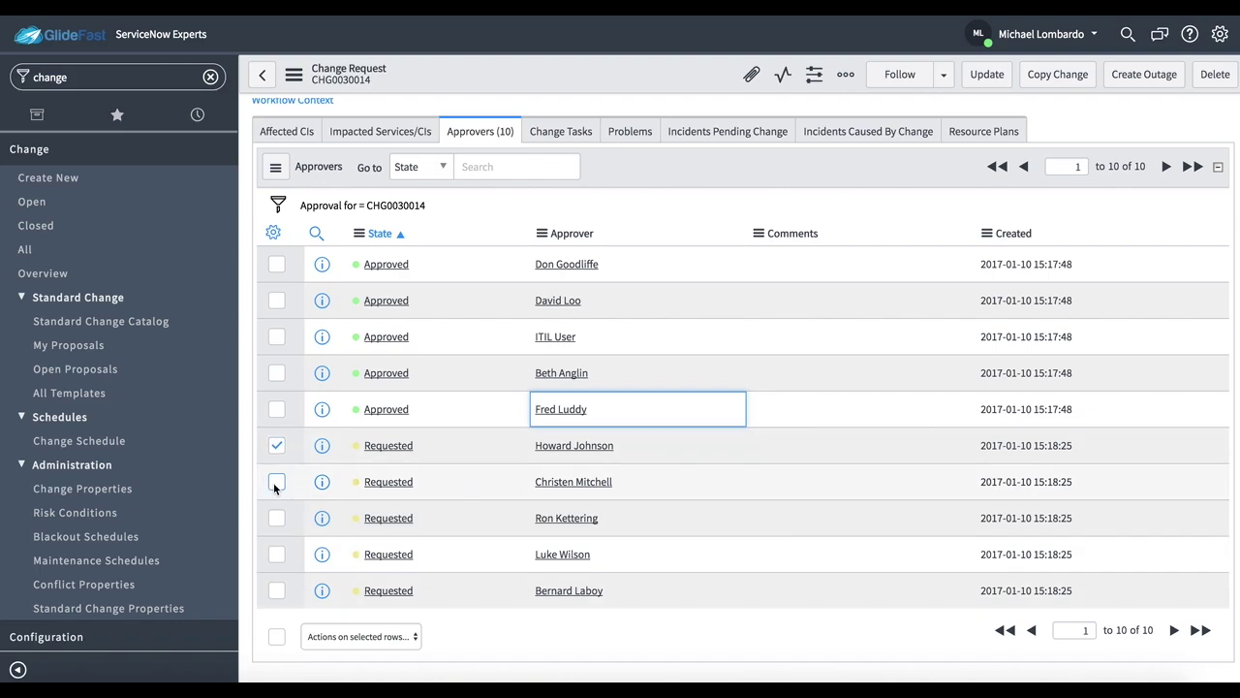
pyautogui.click(276, 482)
pyautogui.click(276, 517)
pyautogui.click(363, 636)
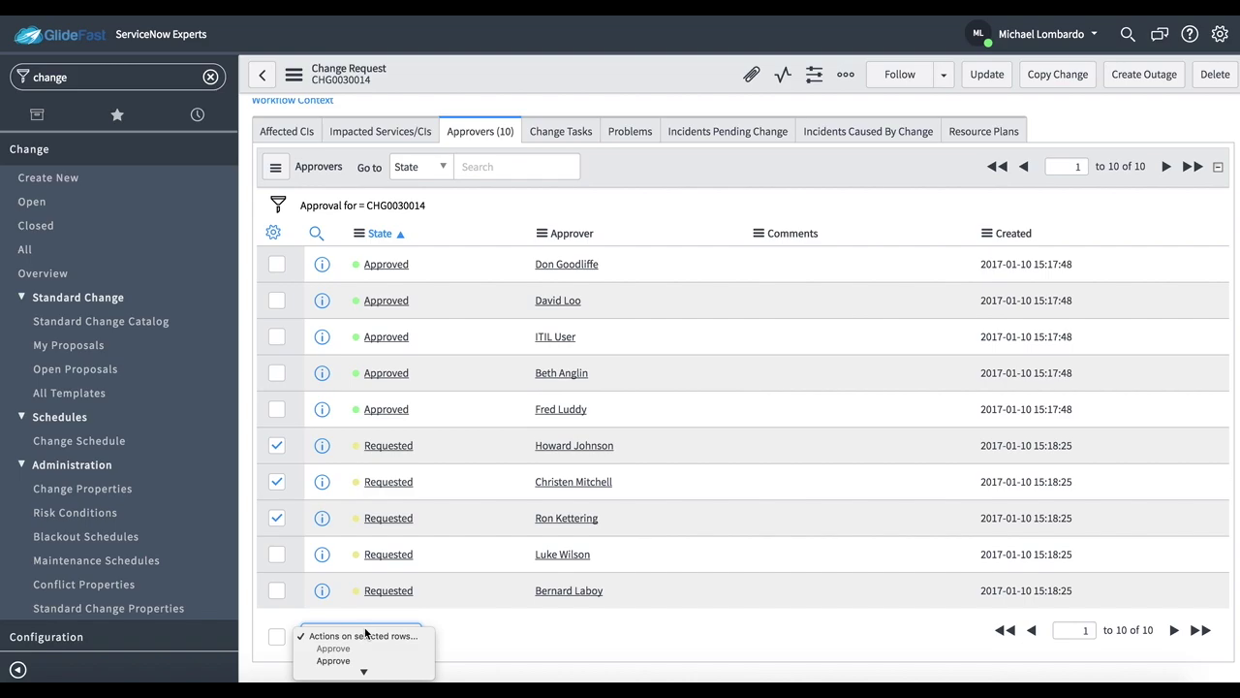
pyautogui.click(353, 664)
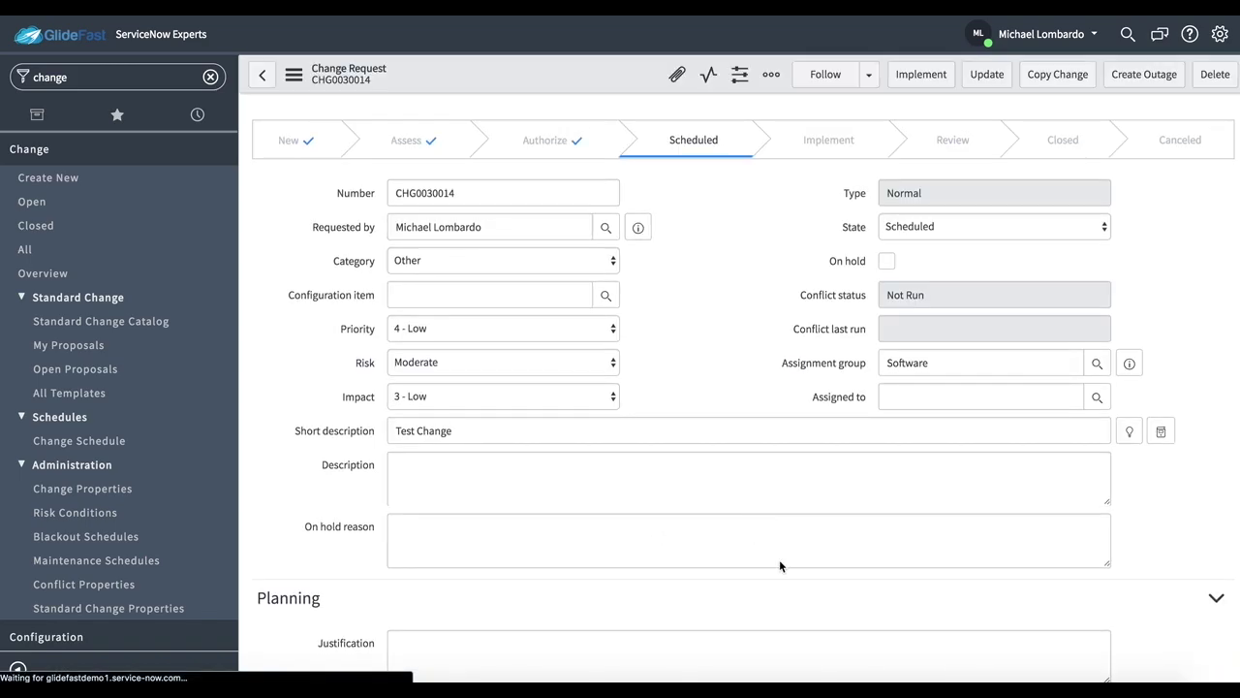
pyautogui.rightClick(754, 412)
pyautogui.click(719, 320)
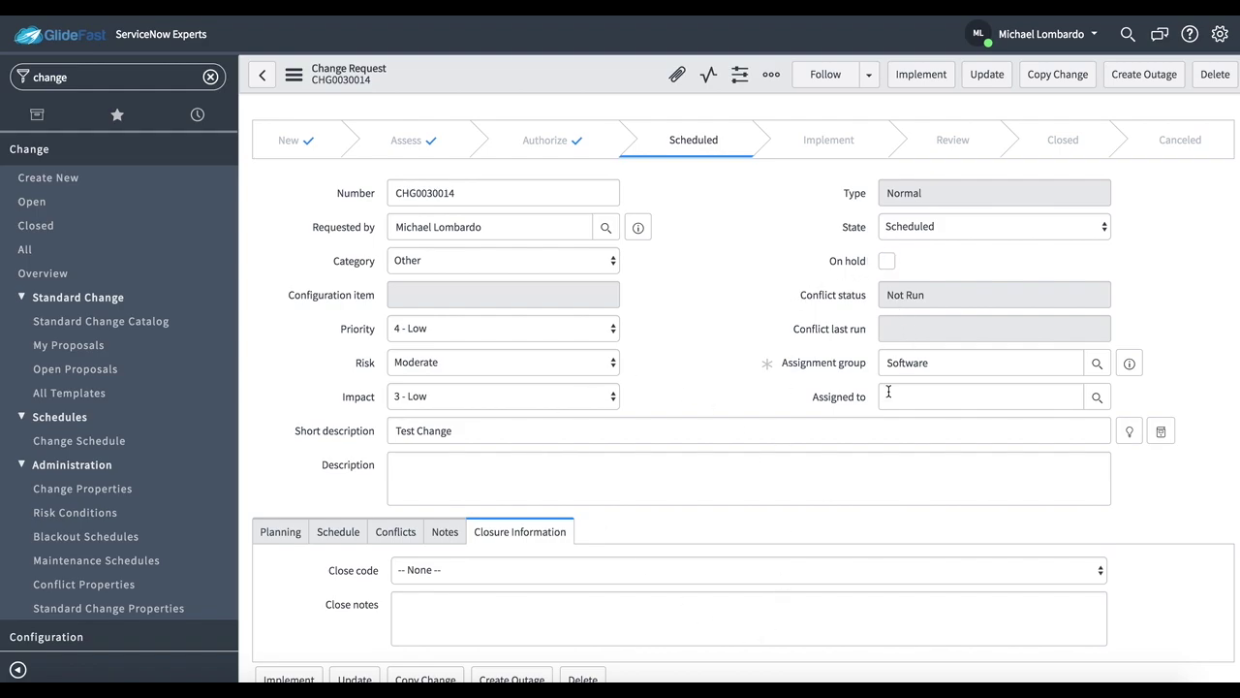
# - Use the header Implement button to advance CHG0030014 out of Scheduled
pyautogui.click(920, 76)
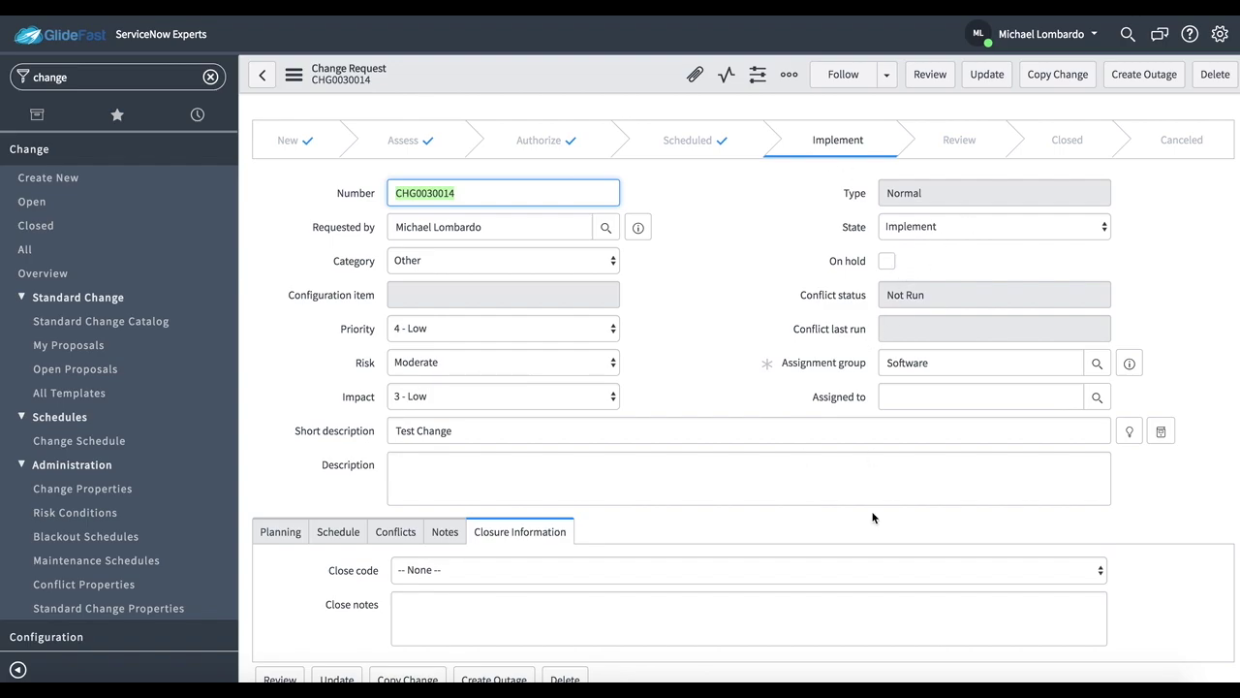
# - Fill Description and Justification with lorem ipsum placeholder paragraphs
pyautogui.scroll(-3, 872, 518)
pyautogui.click(282, 337)
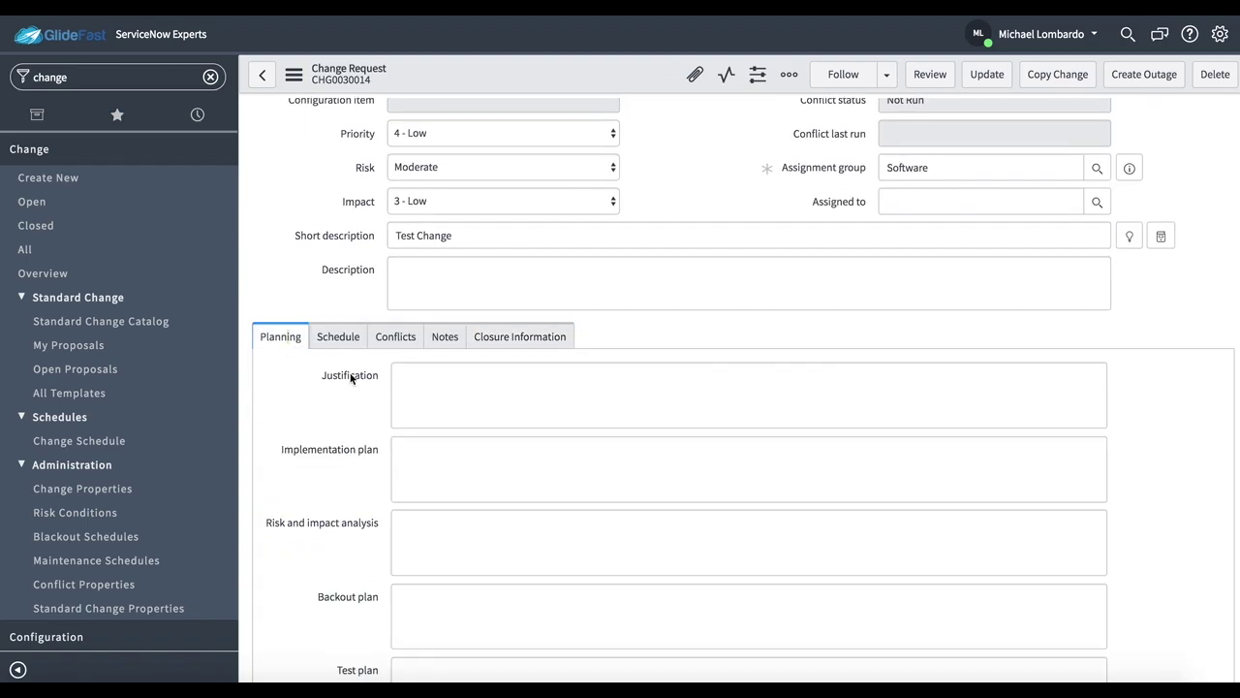
pyautogui.scroll(1, 949, 455)
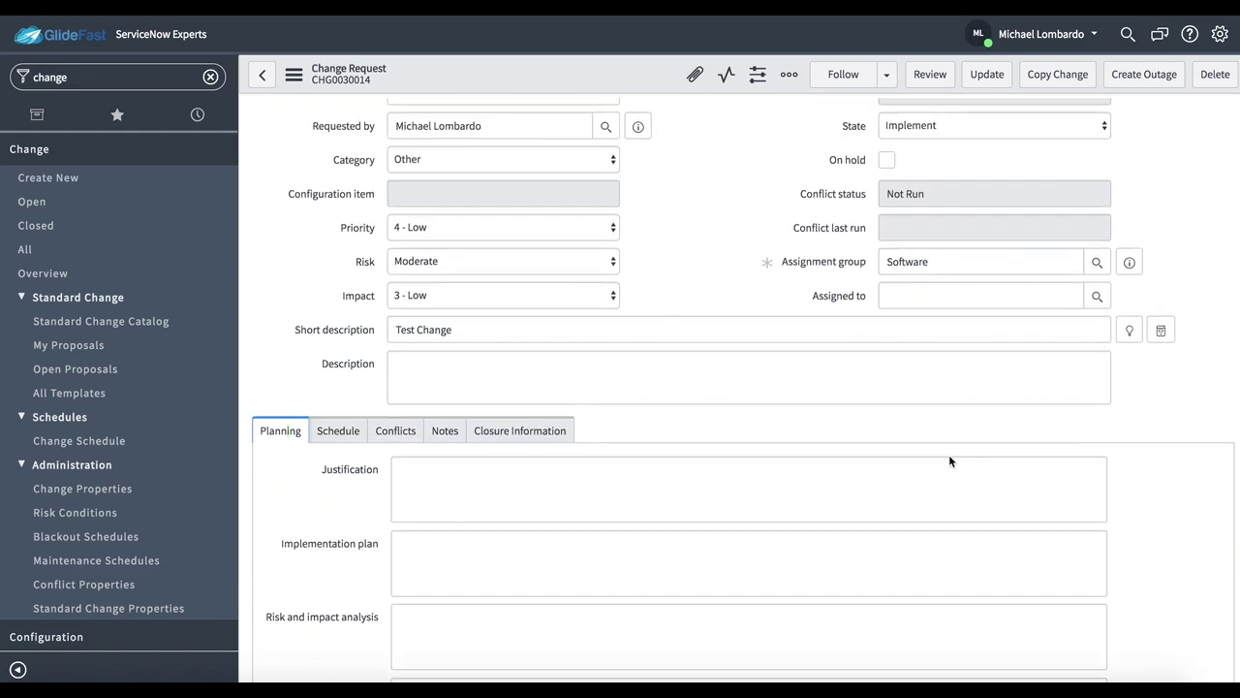
pyautogui.click(883, 387)
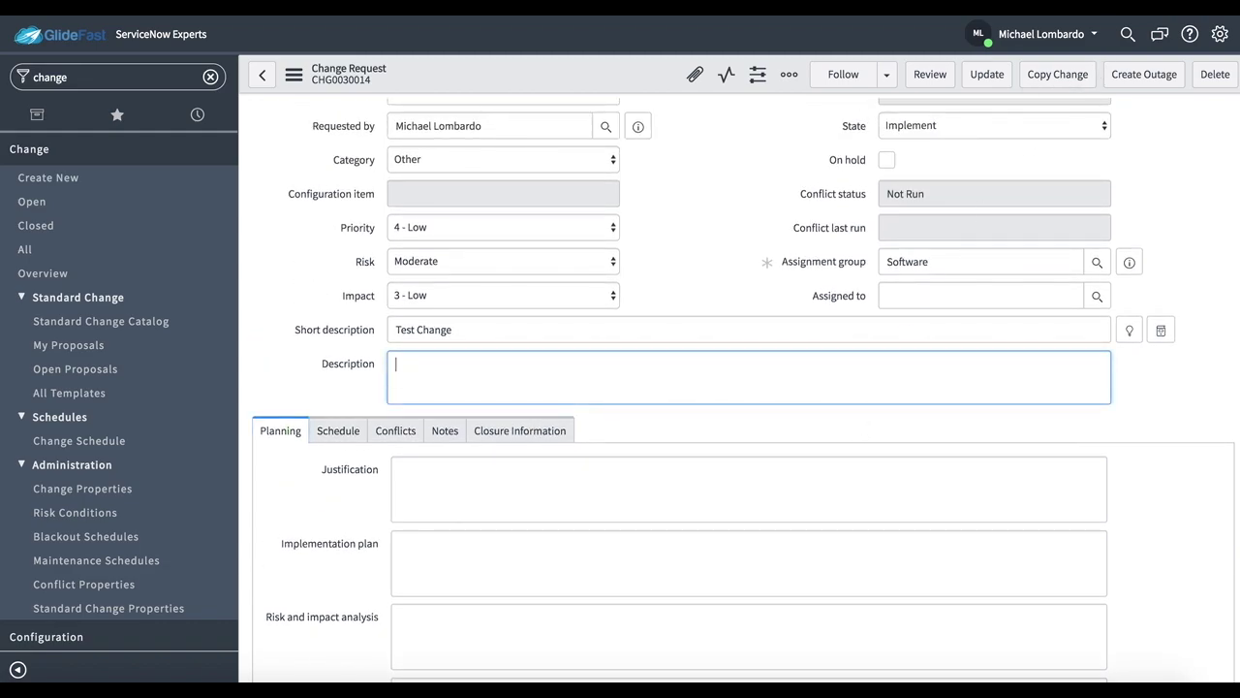
pyautogui.click(1143, 95)
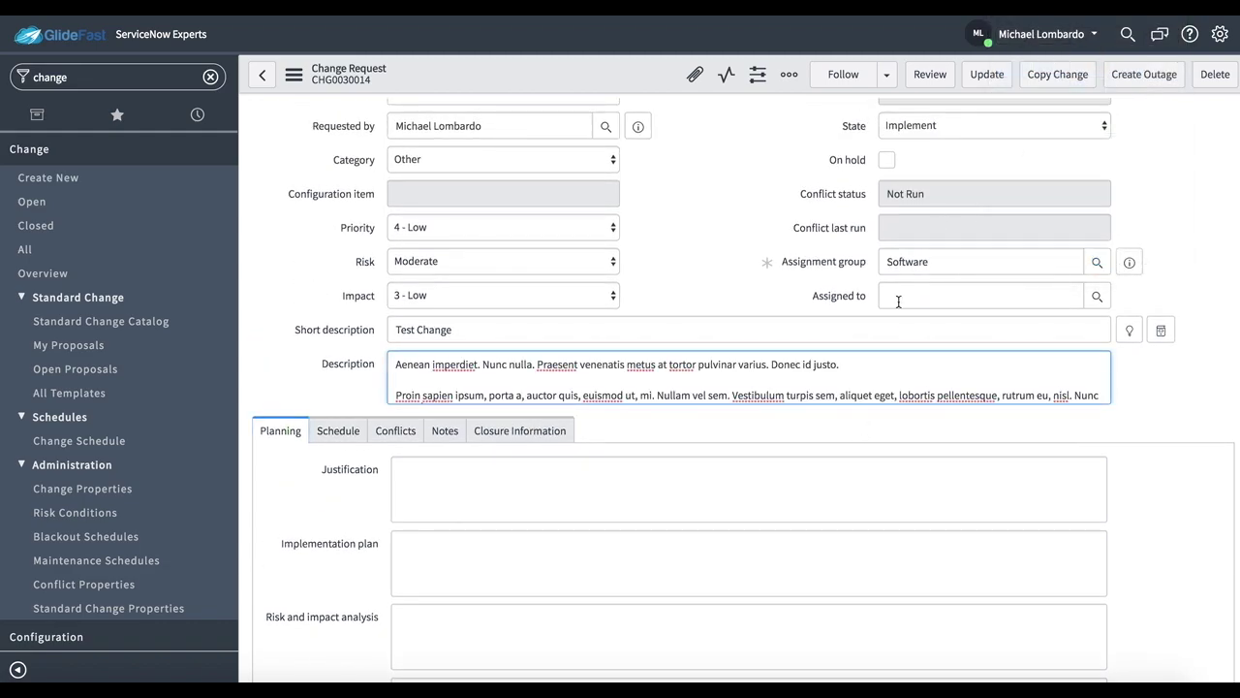
pyautogui.press('Tab')
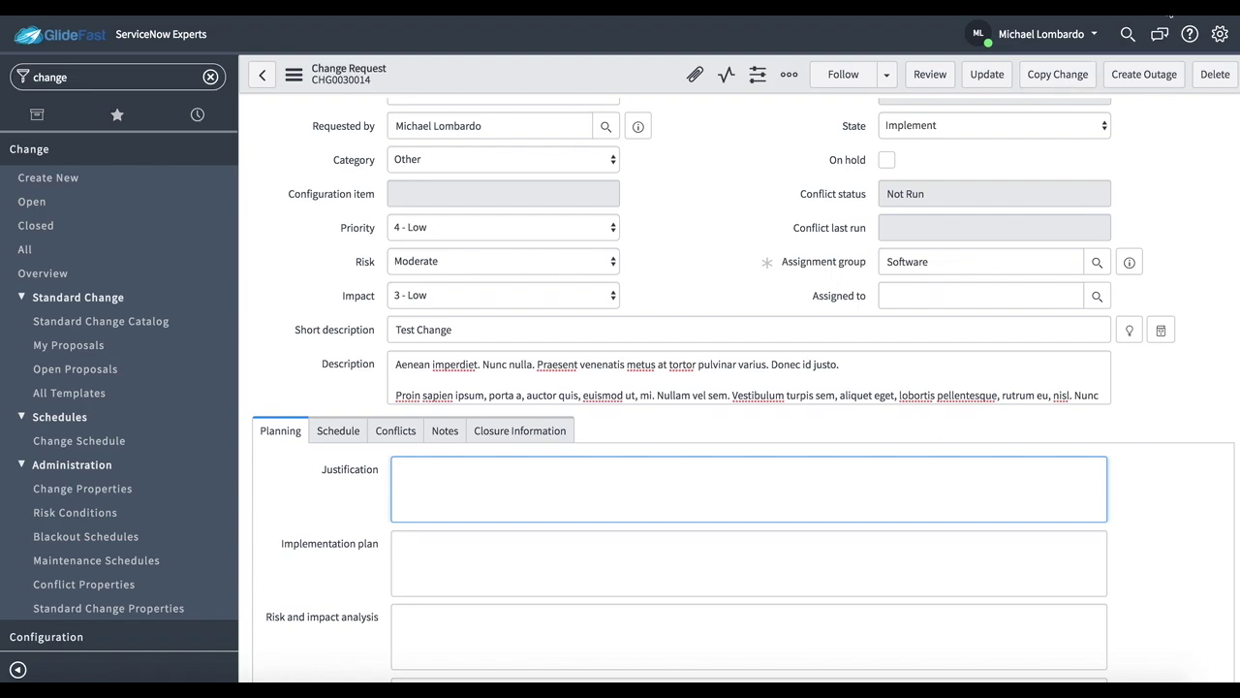
pyautogui.click(1146, 127)
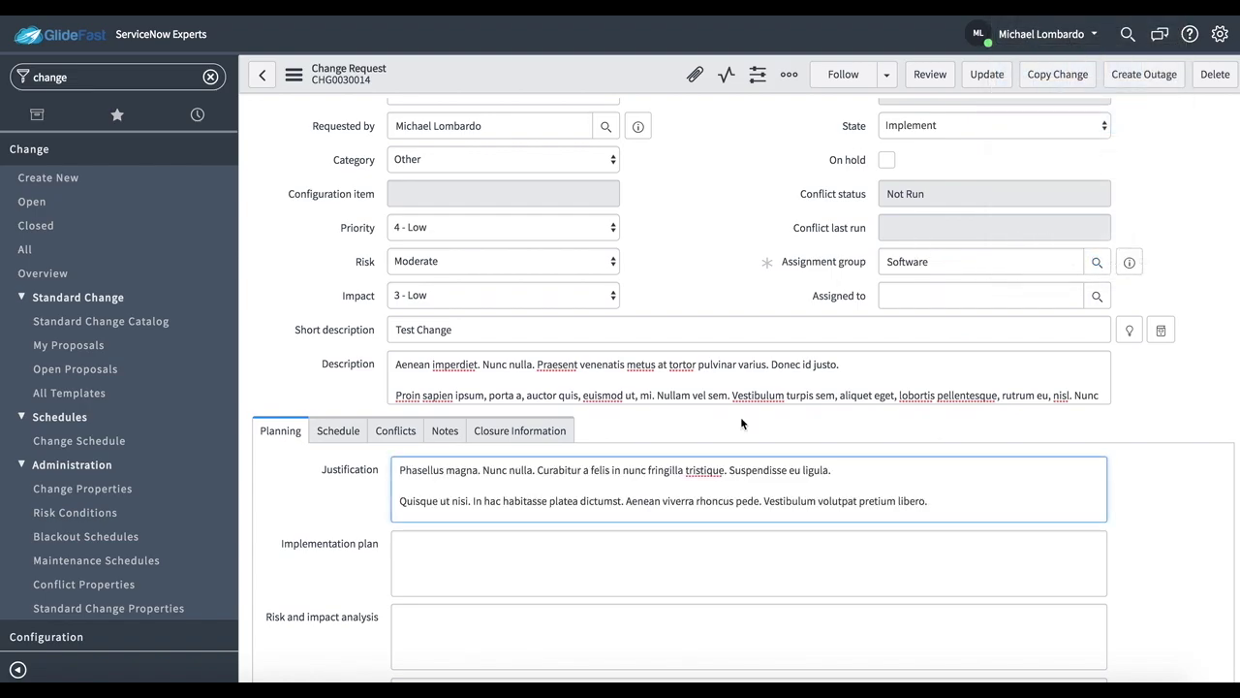
# - Fill Implementation plan and Risk and impact analysis with lorem ipsum placeholder paragraphs
pyautogui.click(727, 581)
pyautogui.click(1095, 15)
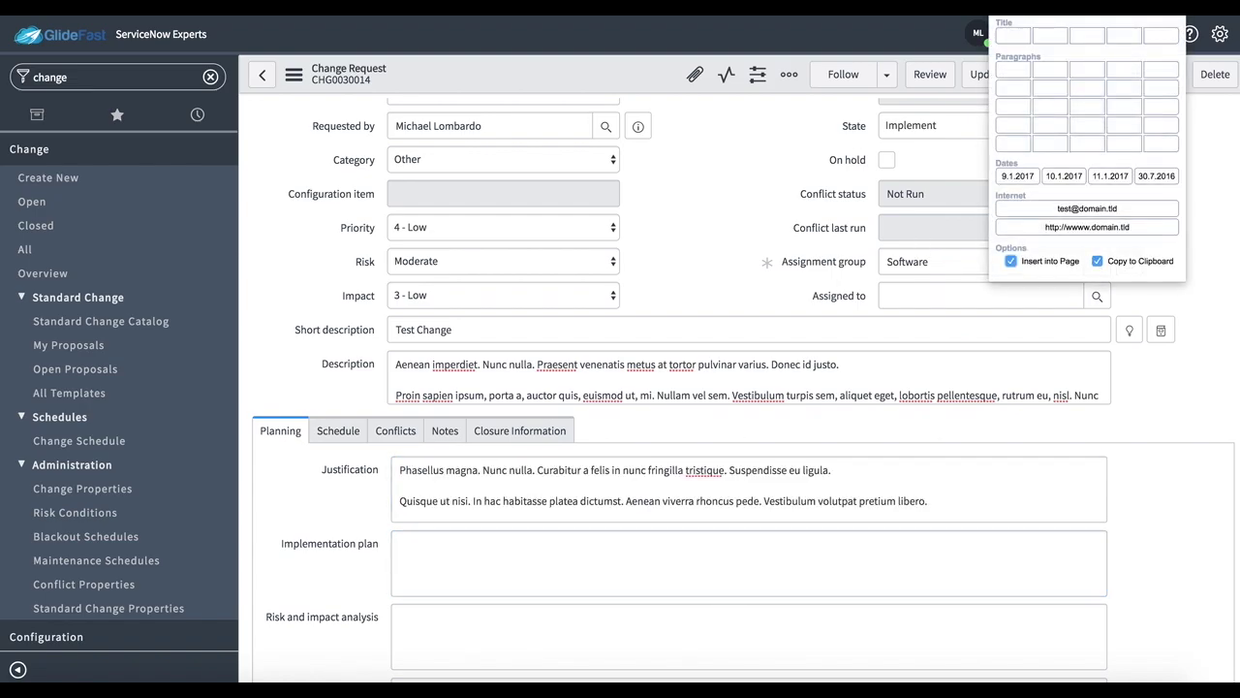
pyautogui.click(1142, 89)
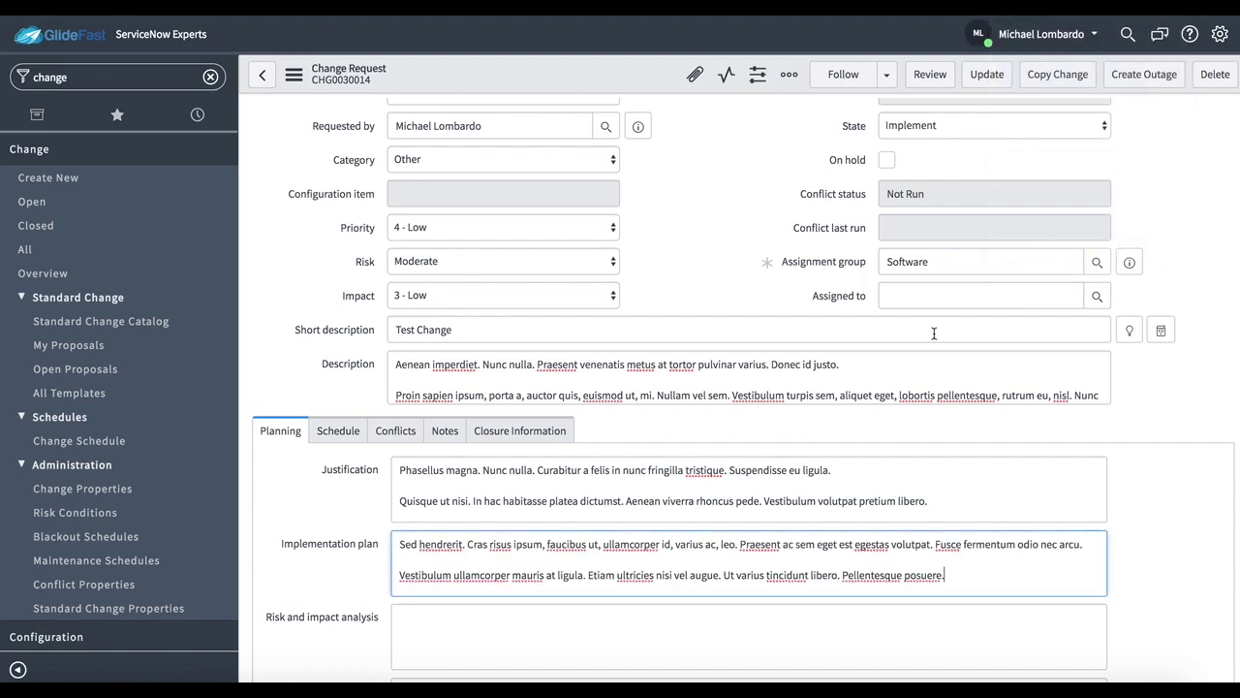
pyautogui.click(517, 630)
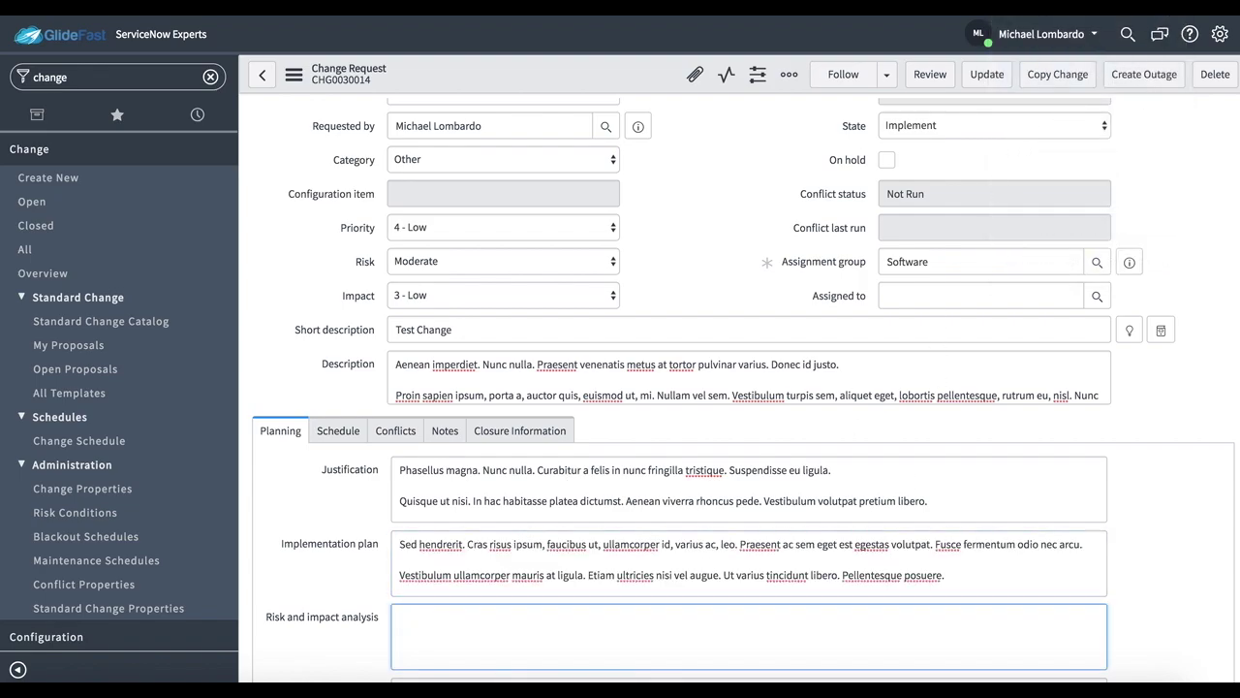
pyautogui.click(1095, 16)
pyautogui.click(1134, 88)
pyautogui.scroll(2, 1136, 300)
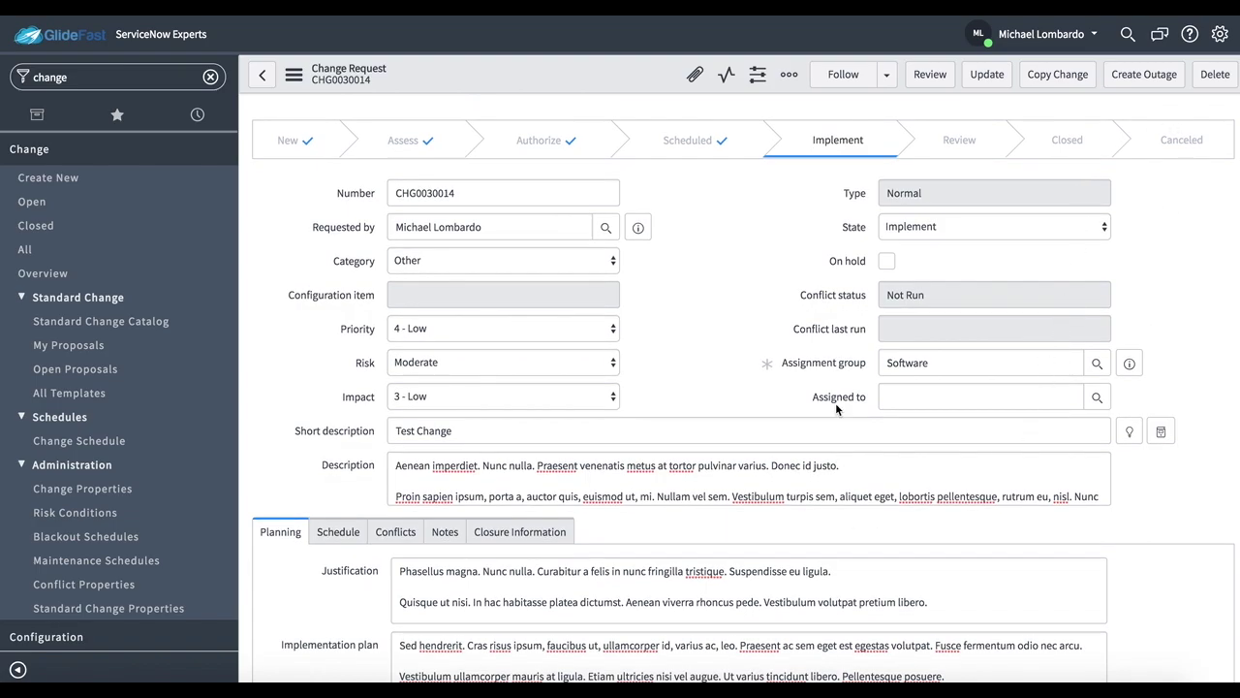
pyautogui.rightClick(628, 71)
# - Save CHG0030014 with its placeholder planning text from the header context menu
pyautogui.click(648, 77)
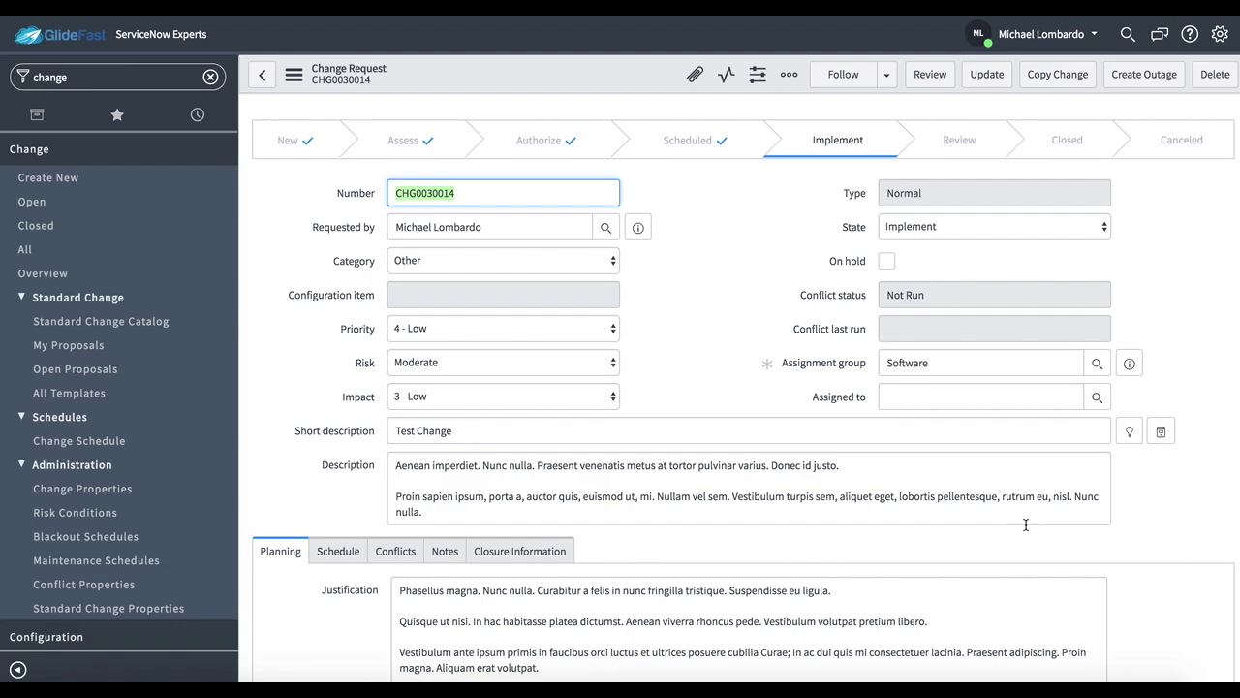
pyautogui.click(1047, 230)
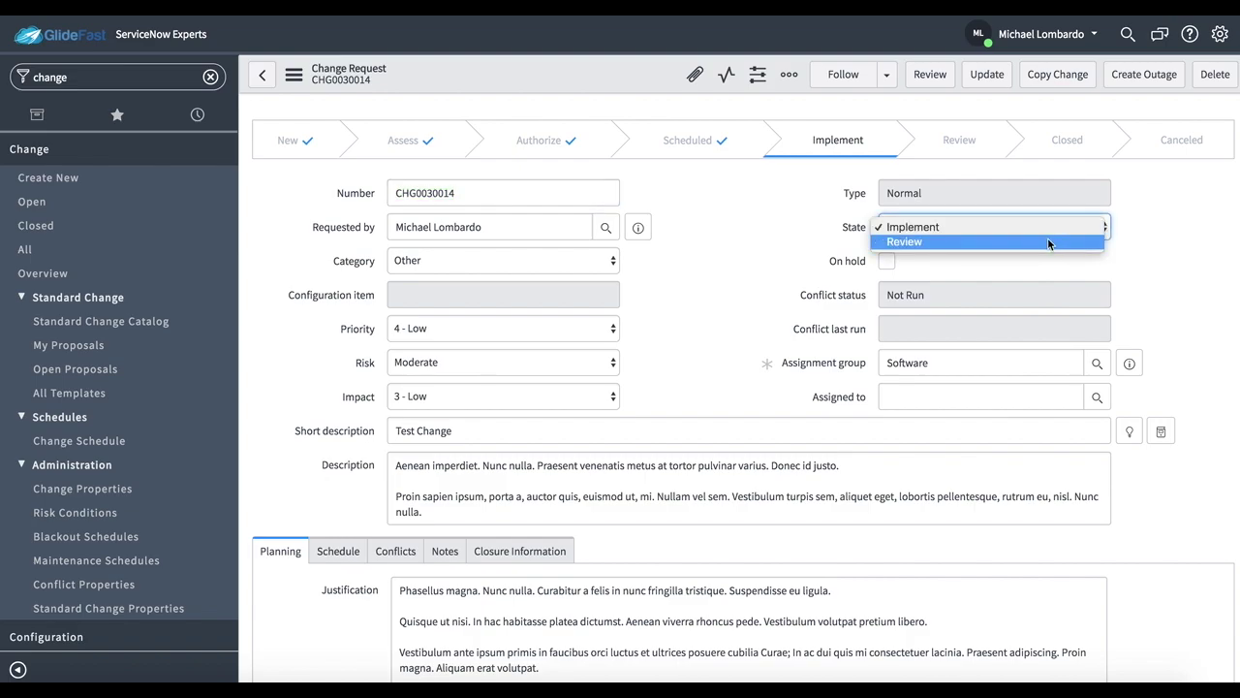
# - Leave State unchanged, move CHG0030014 to Review, then attempt to close it
pyautogui.click(945, 74)
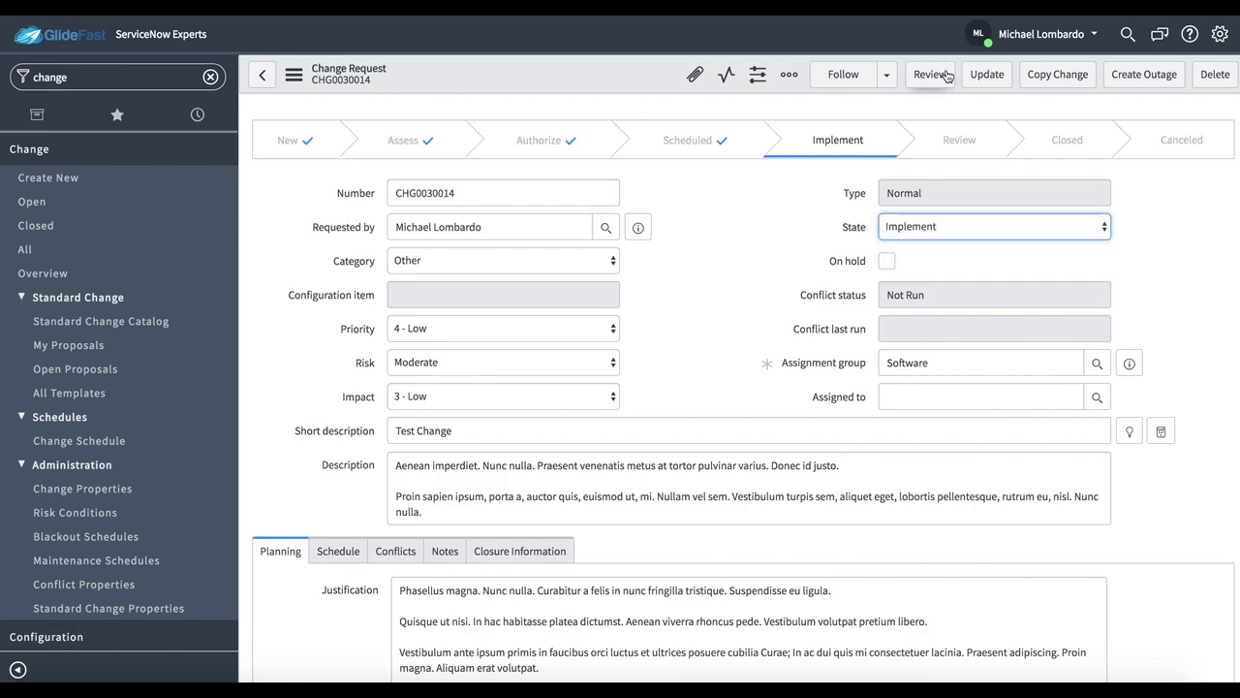
pyautogui.click(930, 75)
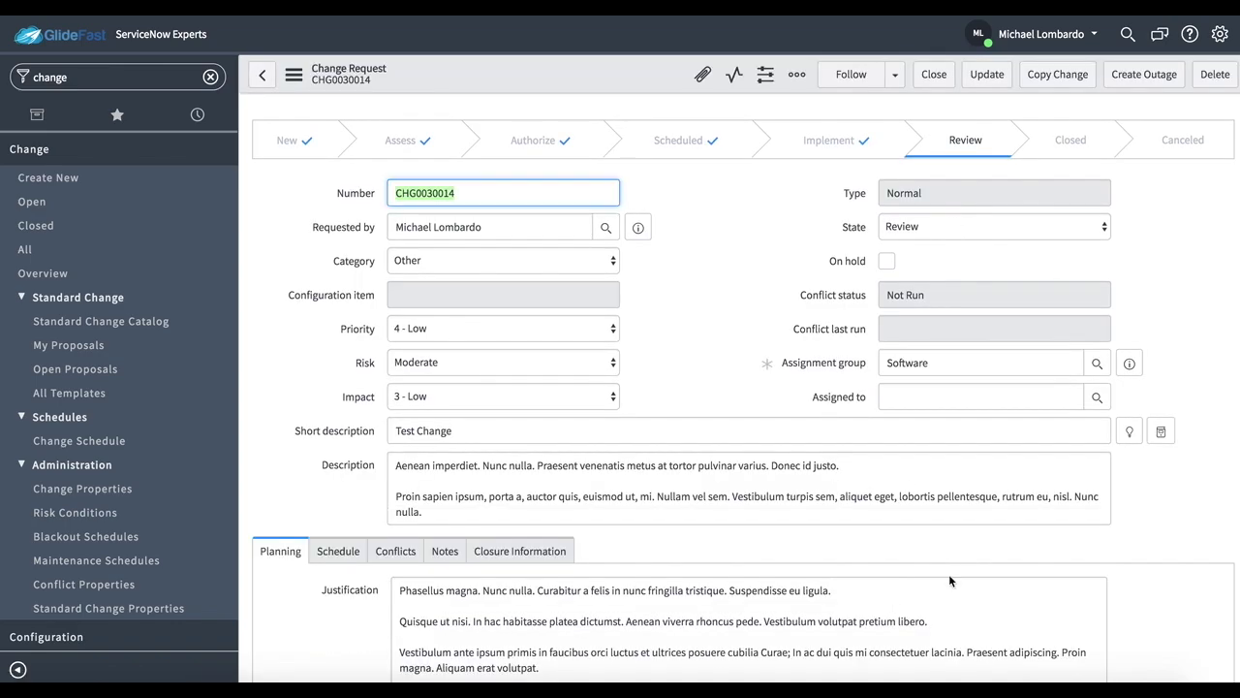
pyautogui.scroll(-3, 950, 578)
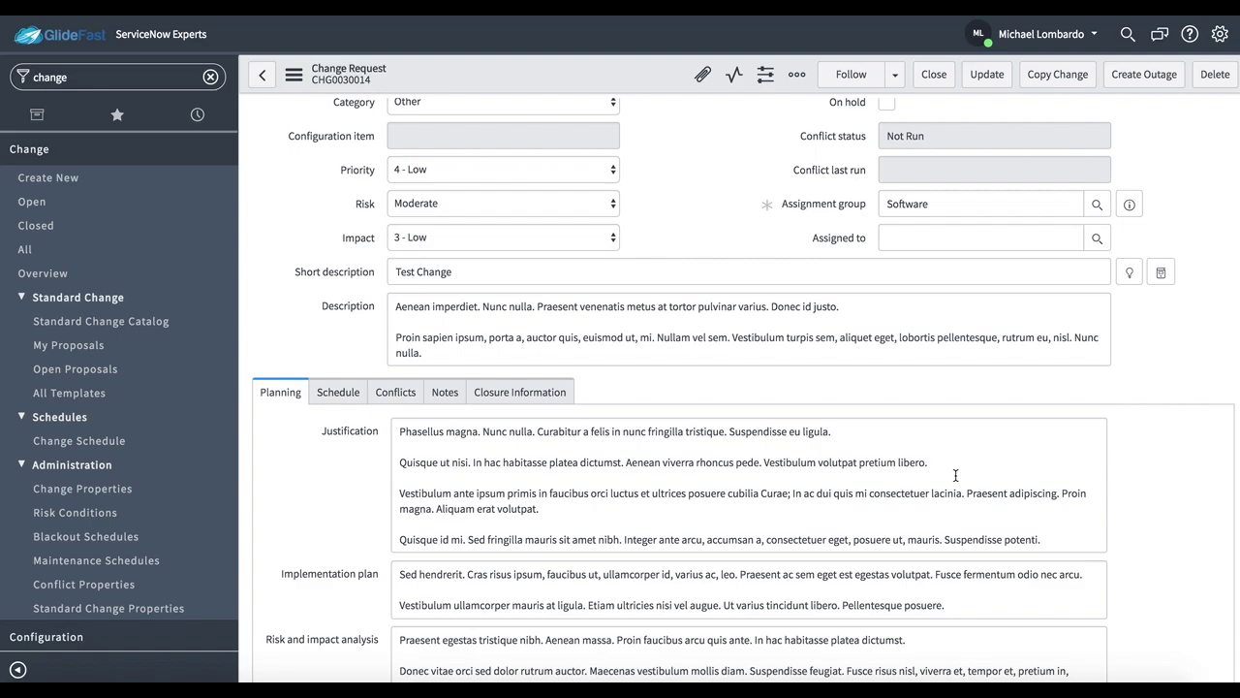
pyautogui.scroll(3, 956, 475)
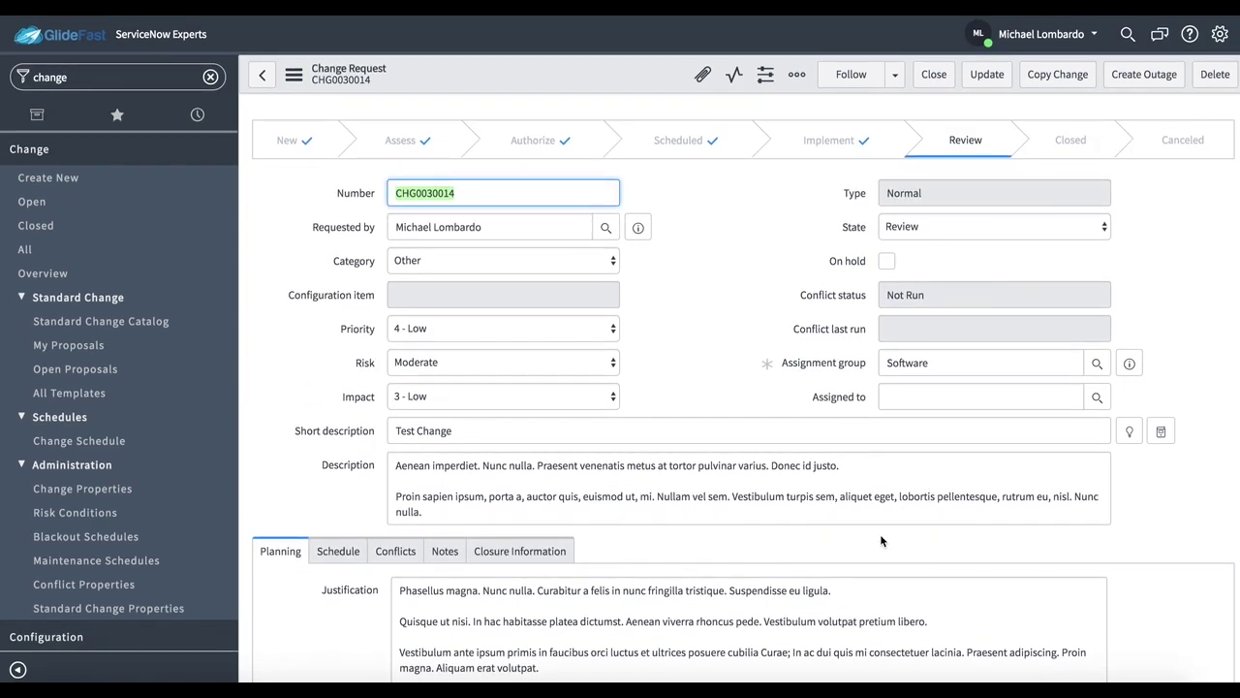
pyautogui.scroll(-6, 1140, 373)
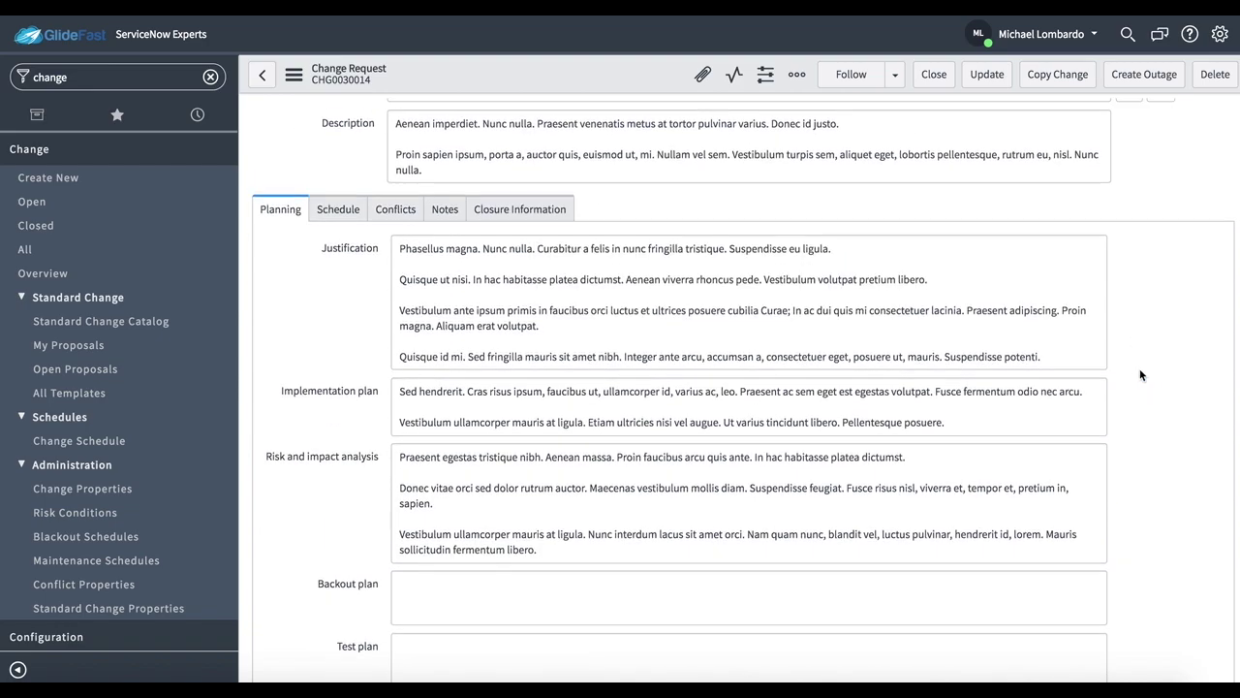
pyautogui.scroll(1, 1015, 321)
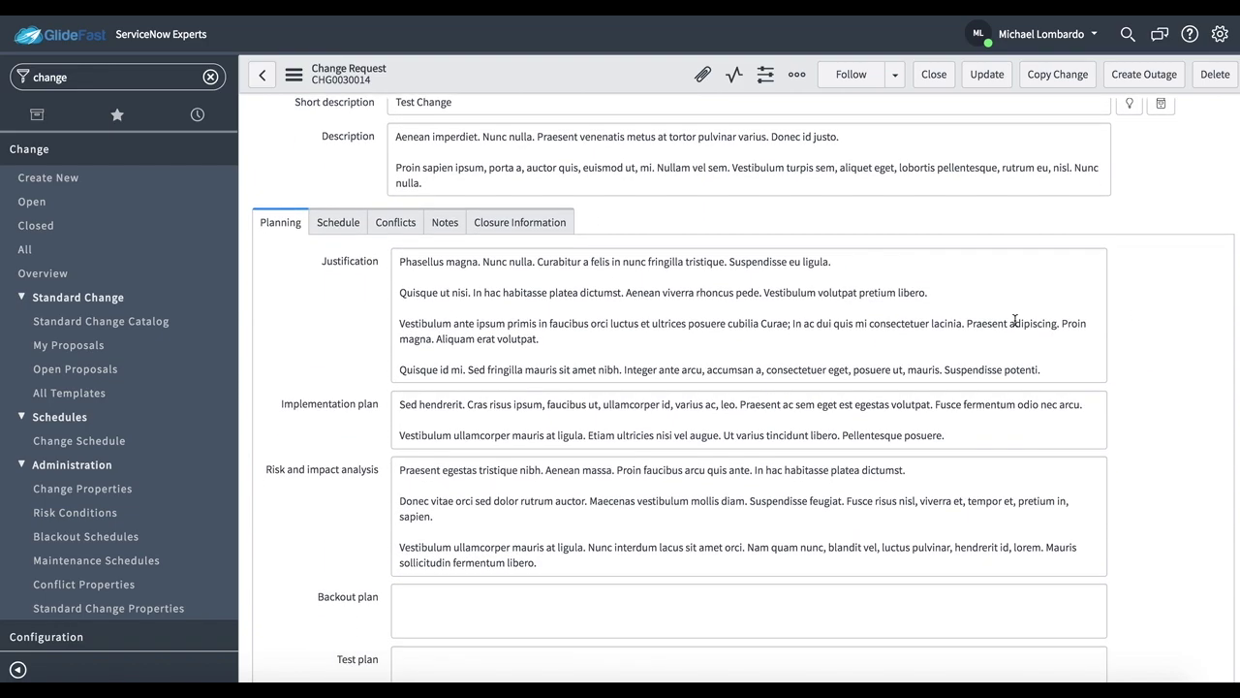
pyautogui.click(933, 74)
# - Dismiss the mandatory-field alert and set the Close code to Successful
pyautogui.click(718, 201)
pyautogui.click(571, 222)
pyautogui.click(651, 258)
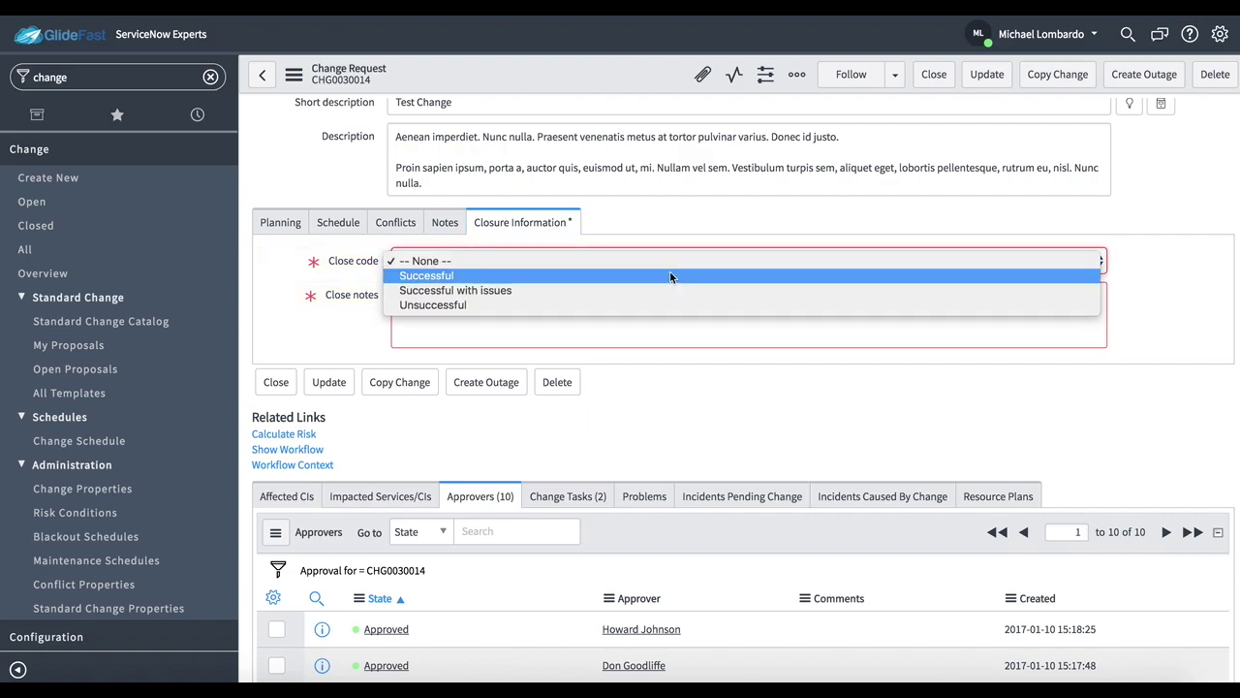
pyautogui.click(672, 276)
# - Fill the Close notes with placeholder paragraphs and close change request CHG0030014
pyautogui.click(642, 320)
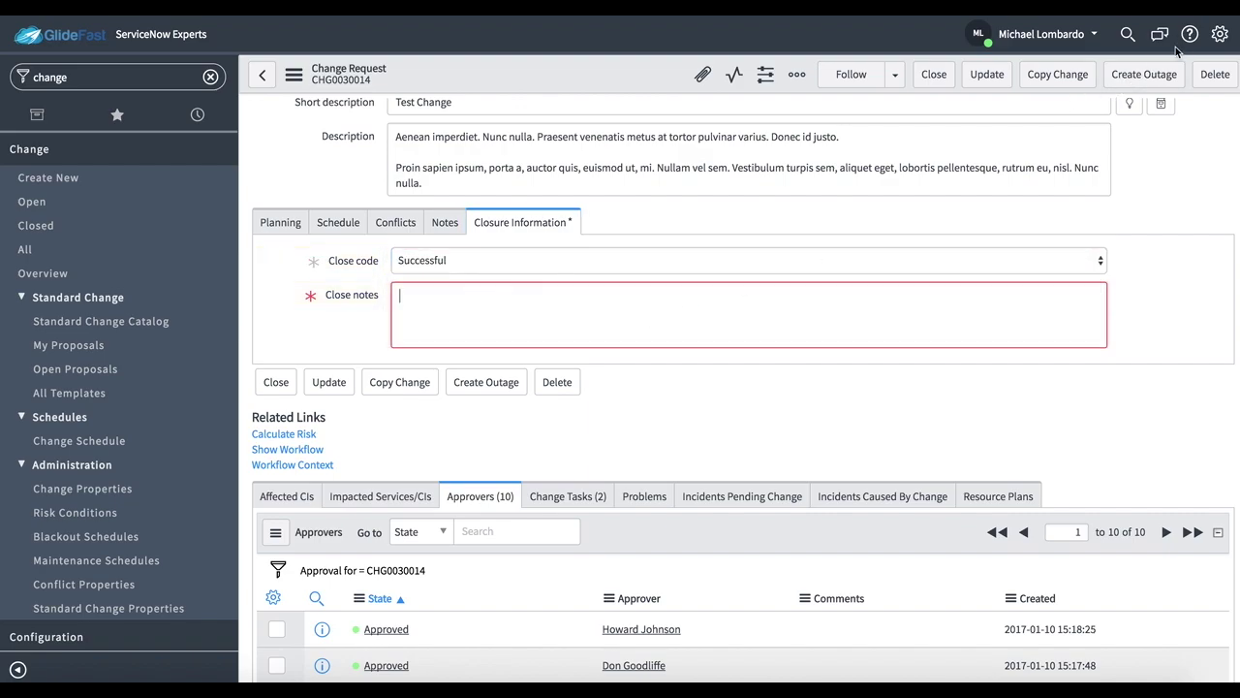
pyautogui.click(1124, 141)
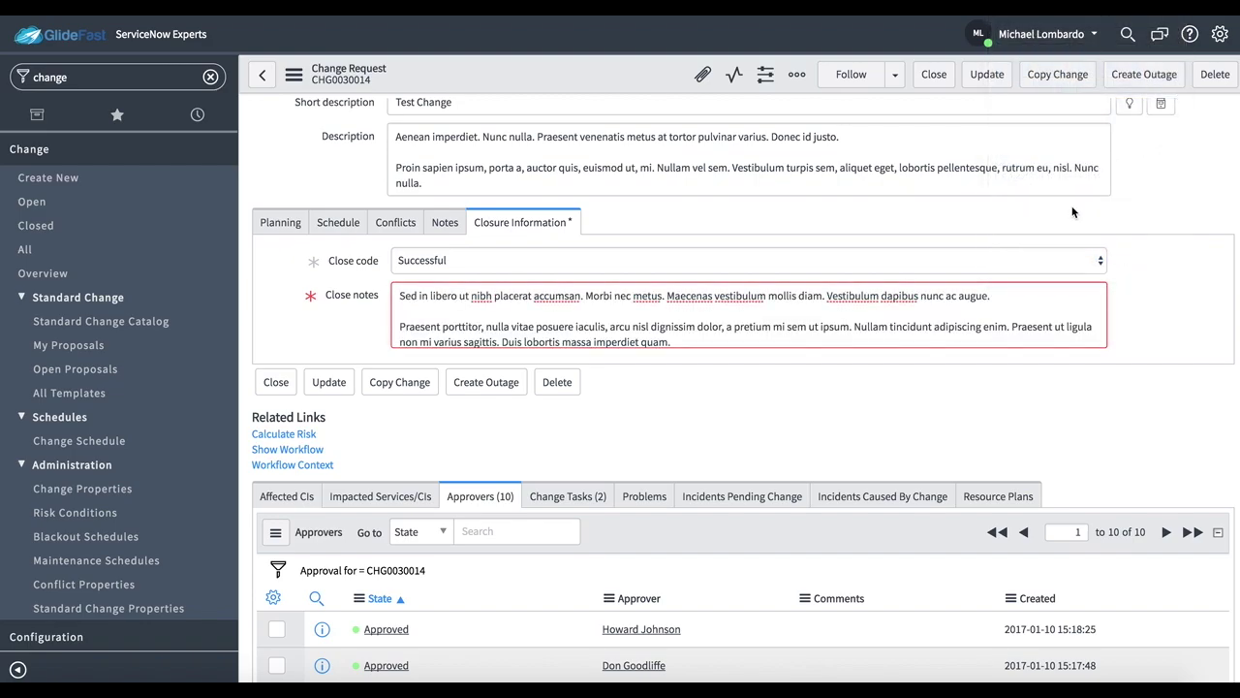
pyautogui.scroll(5, 1009, 366)
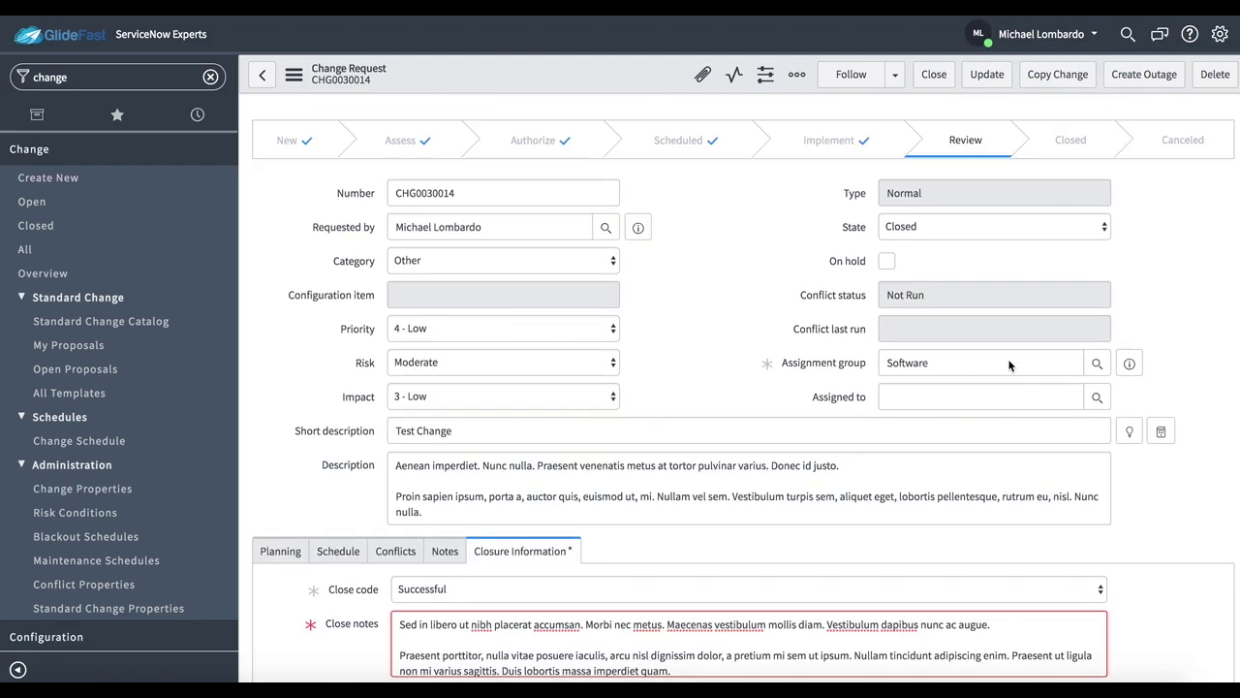
pyautogui.click(947, 86)
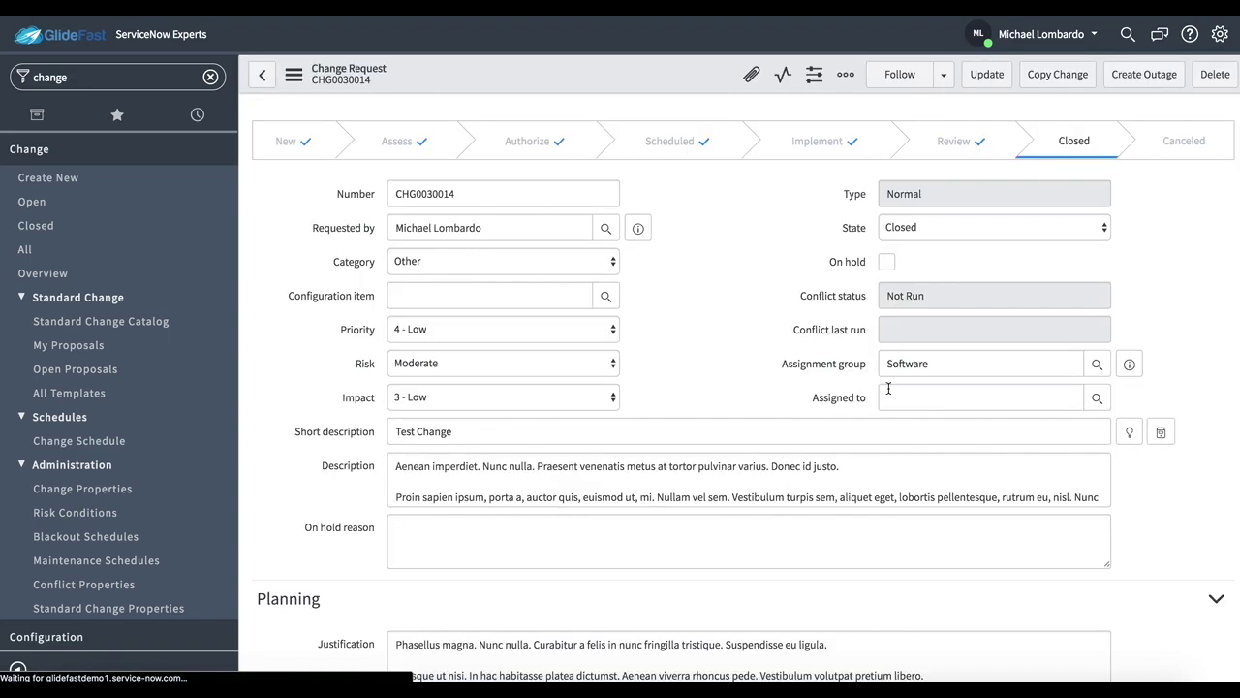